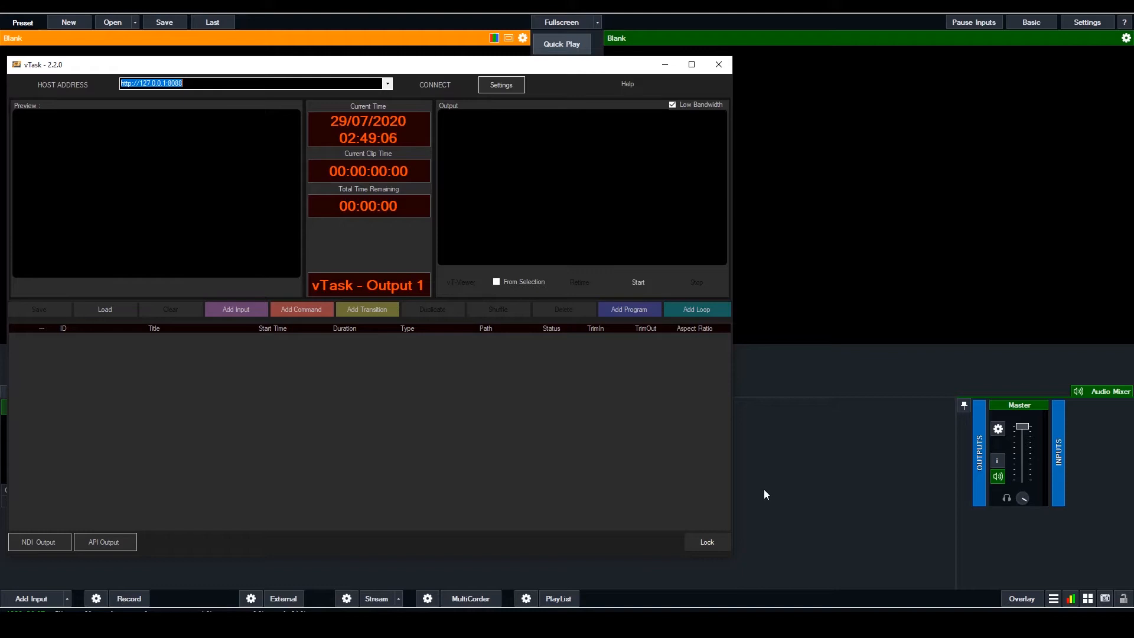
# Switch to vMix and preview the CAMERA 1, CAMERA 2, CAMERA 3 and CAMERA 4 inputs in turn
pyautogui.click(794, 483)
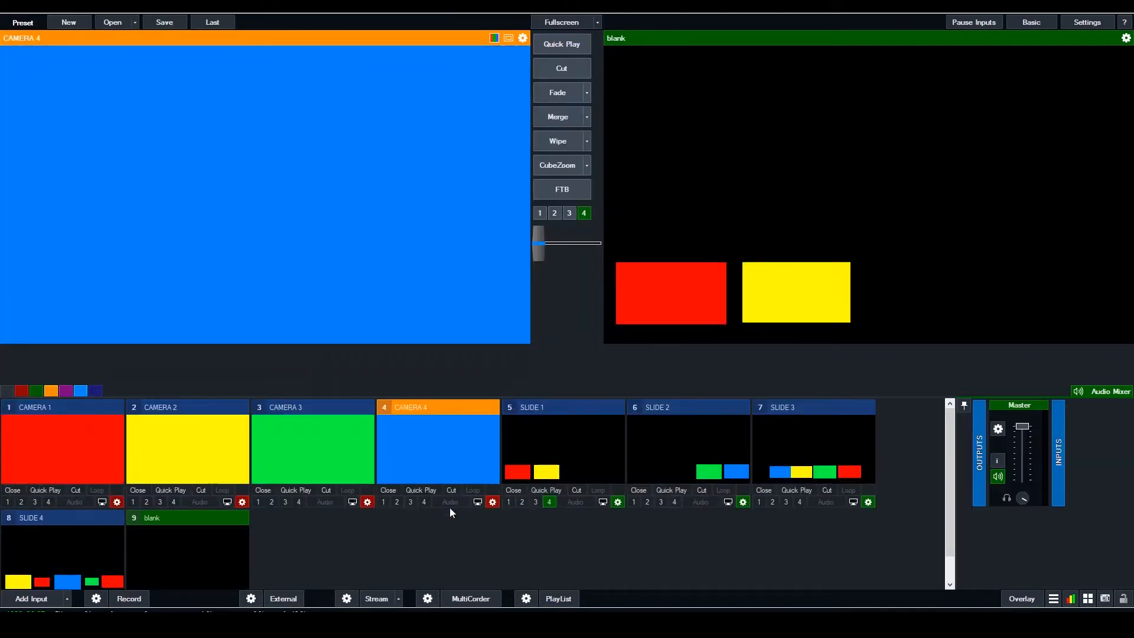
pyautogui.click(116, 434)
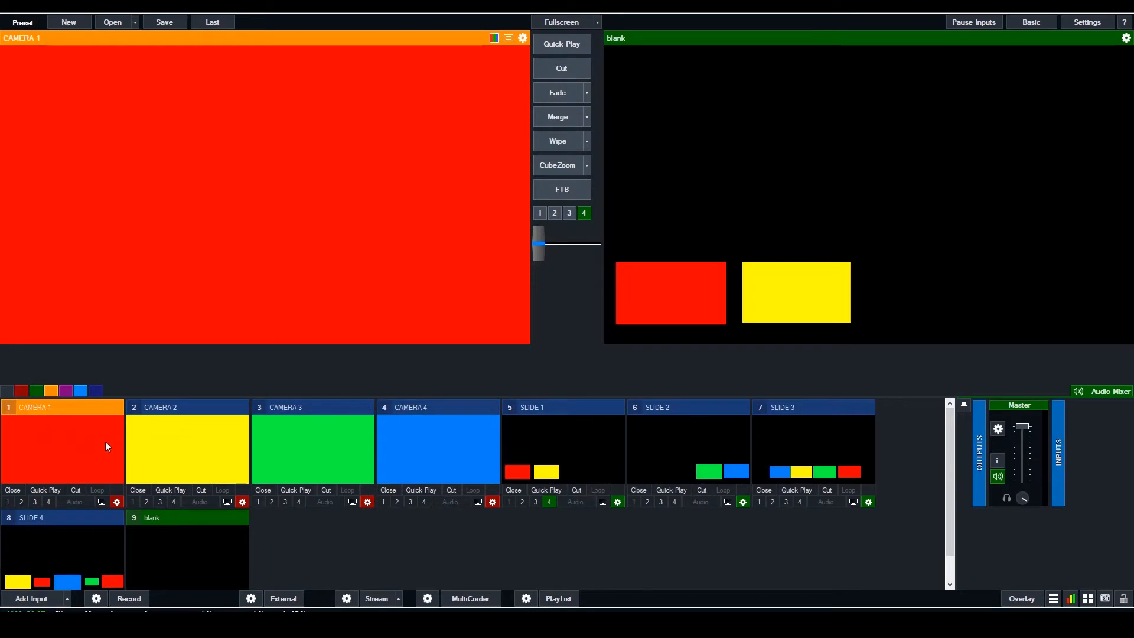
pyautogui.click(193, 441)
pyautogui.click(310, 442)
pyautogui.click(463, 431)
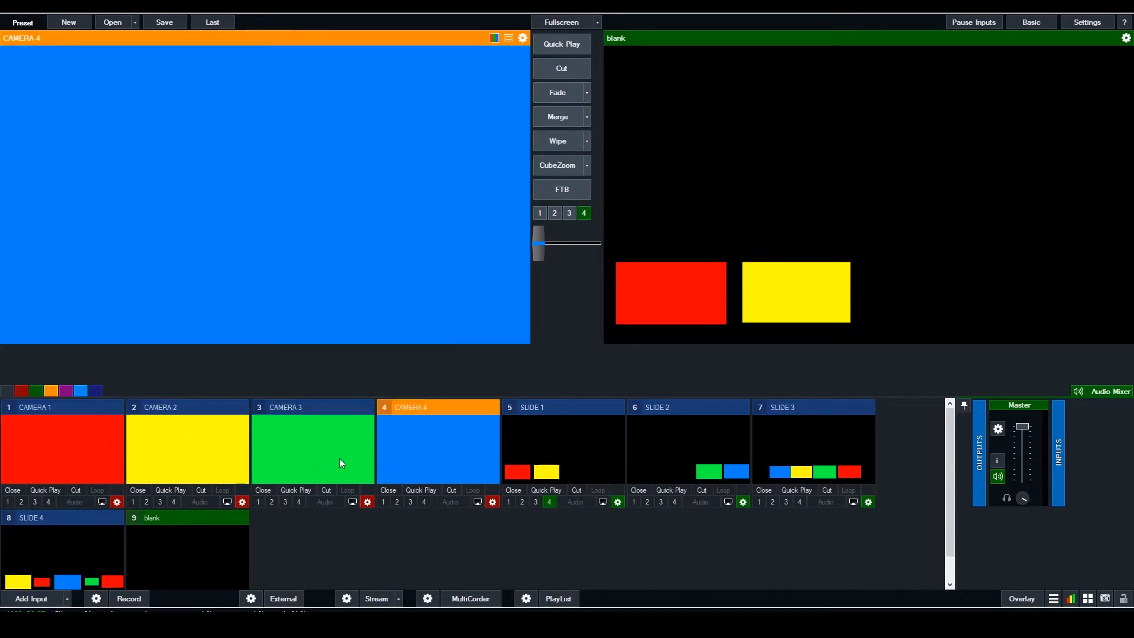
# Preview the SLIDE 1, SLIDE 2, SLIDE 3 and SLIDE 4 inputs
pyautogui.click(576, 443)
pyautogui.click(828, 442)
pyautogui.click(598, 463)
pyautogui.click(702, 437)
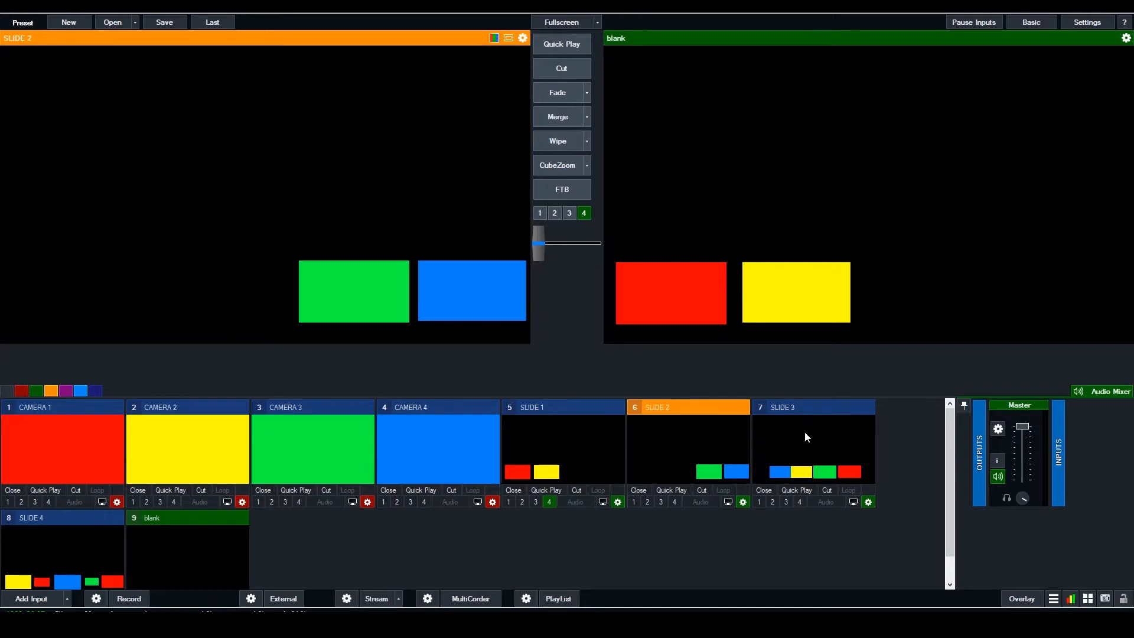
pyautogui.click(805, 433)
pyautogui.click(53, 543)
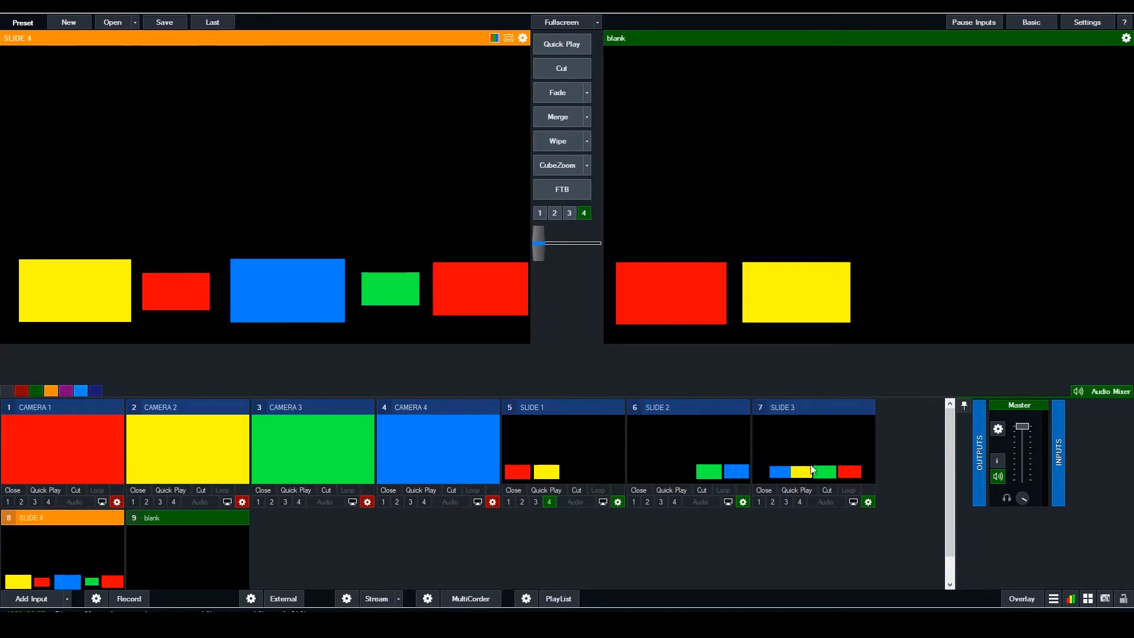
# Preview CAMERA 1 and CAMERA 4 again, finishing with the blank input in preview
pyautogui.click(91, 460)
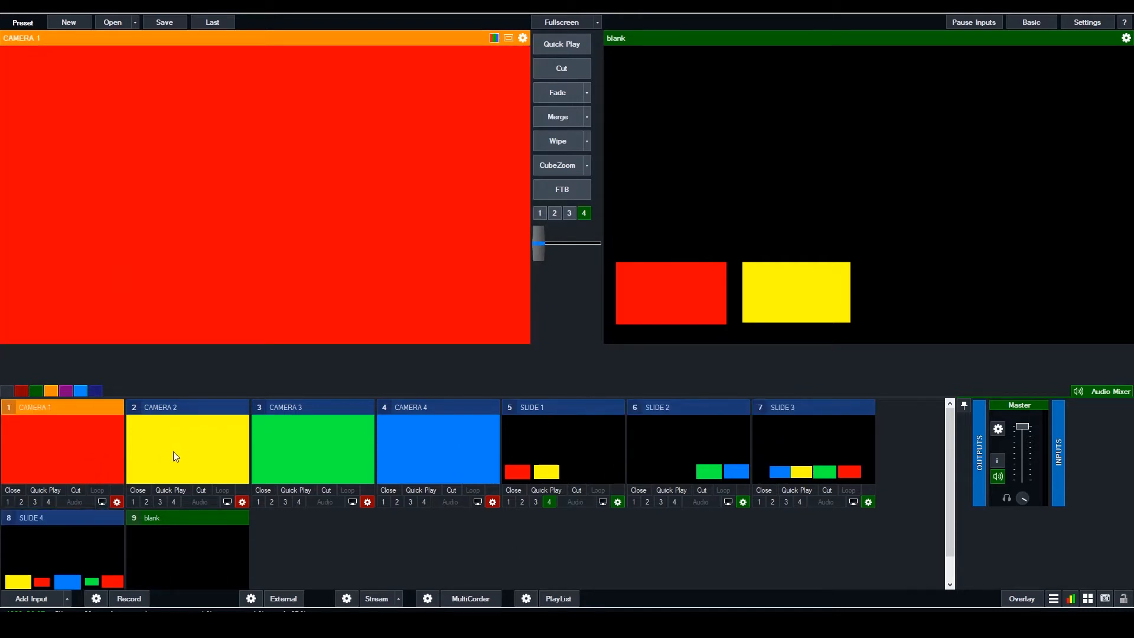
pyautogui.click(405, 444)
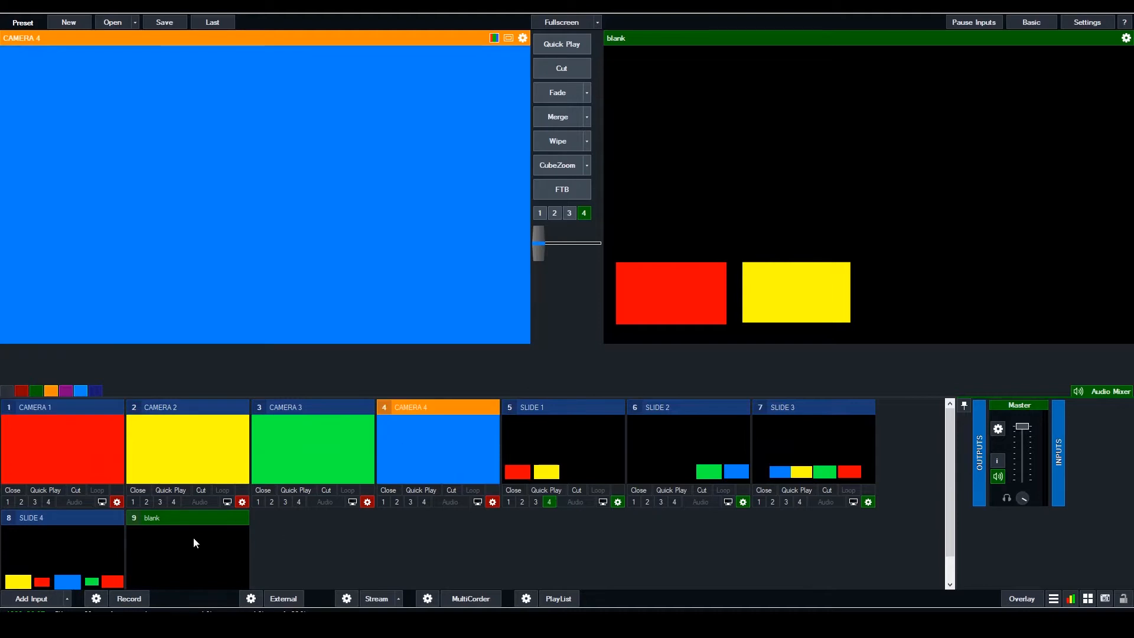
pyautogui.click(166, 573)
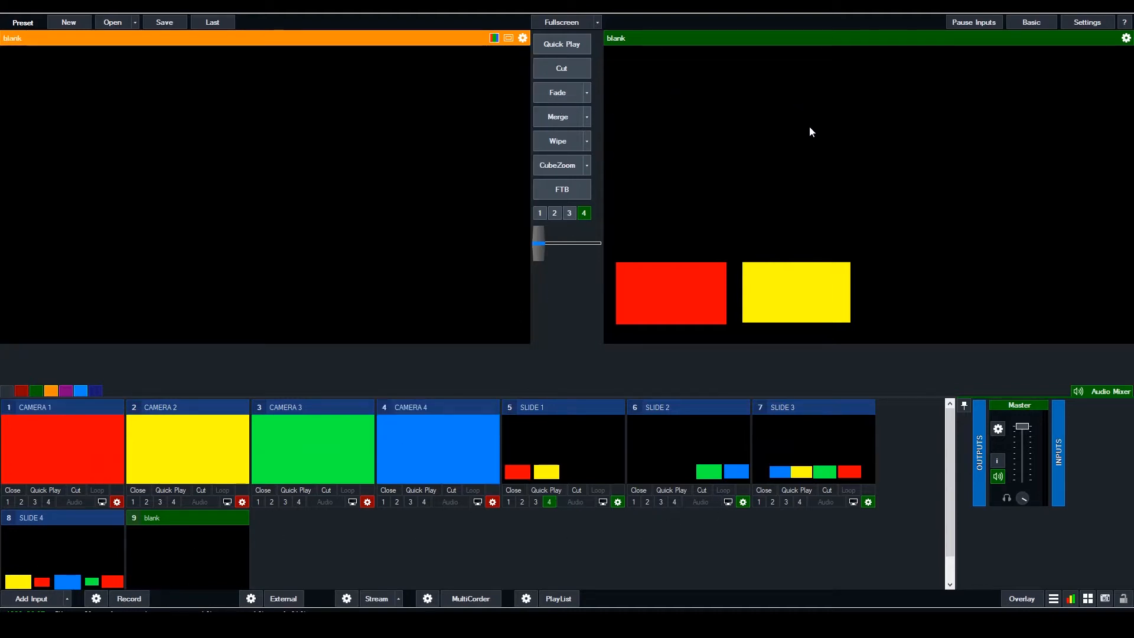
# Switch to vTask and load the SlideShow-Overlay.tsk project
pyautogui.hotkey('alt', 'Tab')
pyautogui.click(107, 310)
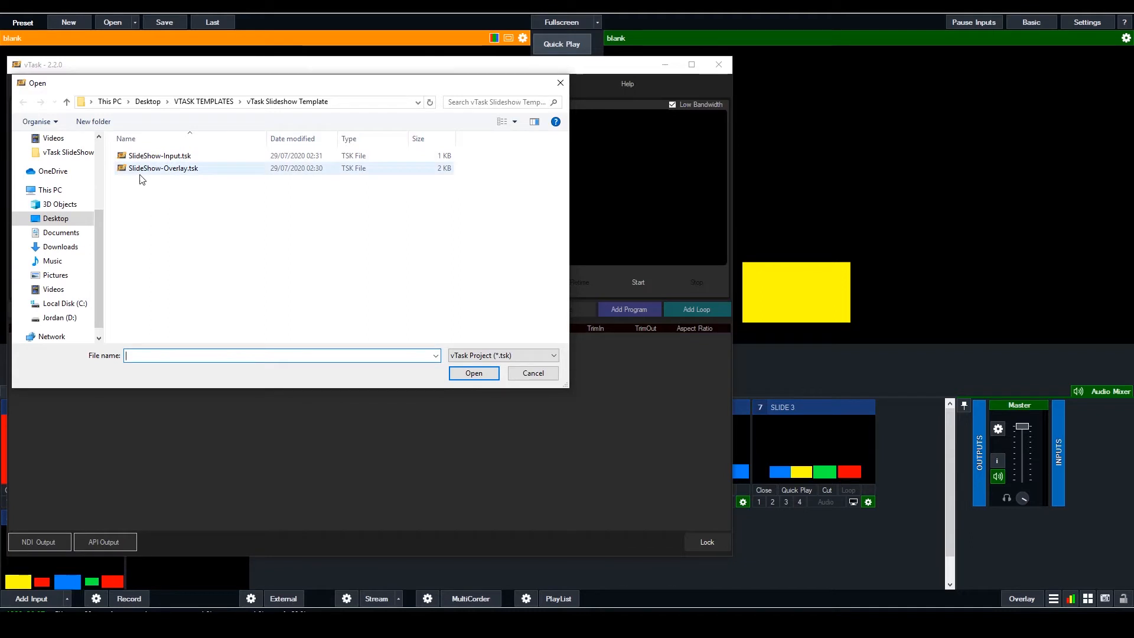
pyautogui.click(185, 171)
pyautogui.press('Return')
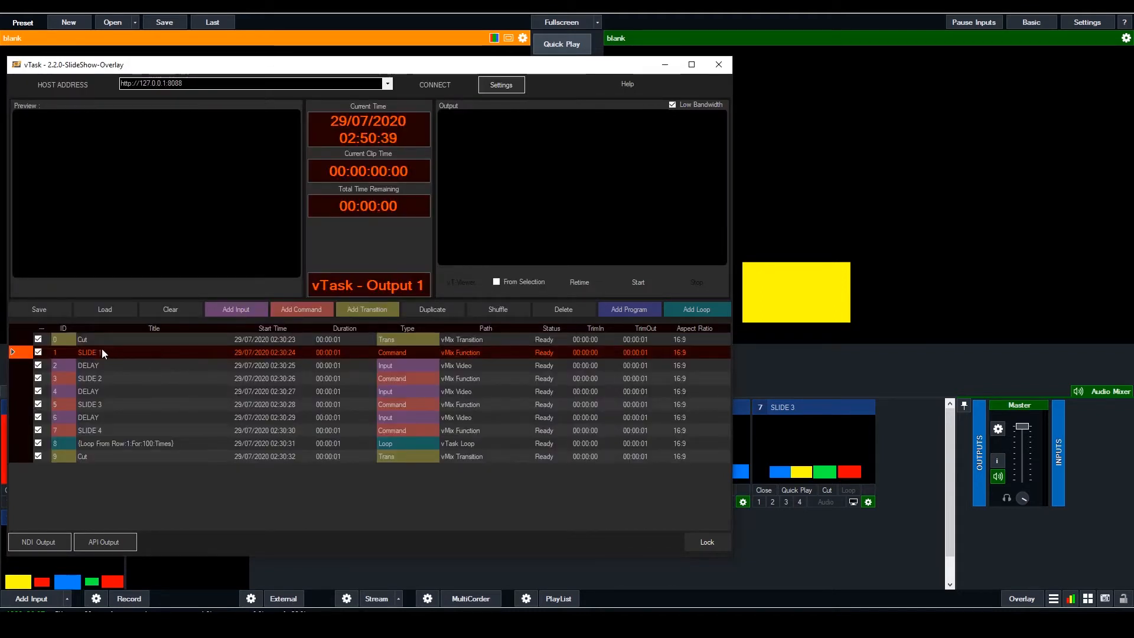
# Examine the function and input settings of the SLIDE 1 and SLIDE 2 command rows in the vTask playlist
pyautogui.click(822, 531)
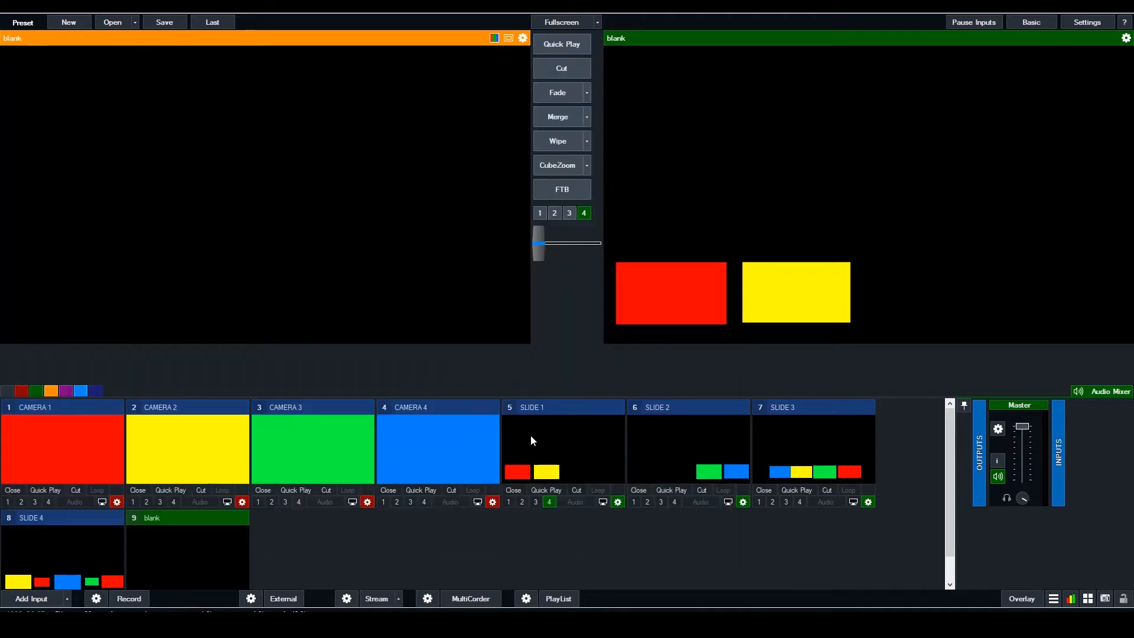
pyautogui.hotkey('alt', 'Tab')
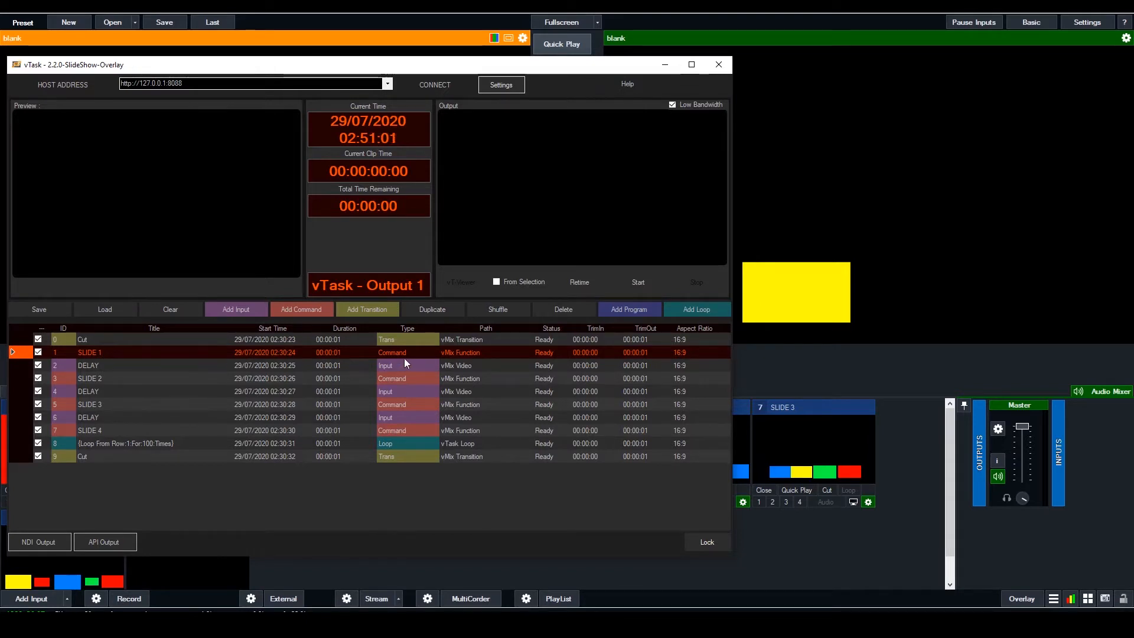
pyautogui.click(308, 312)
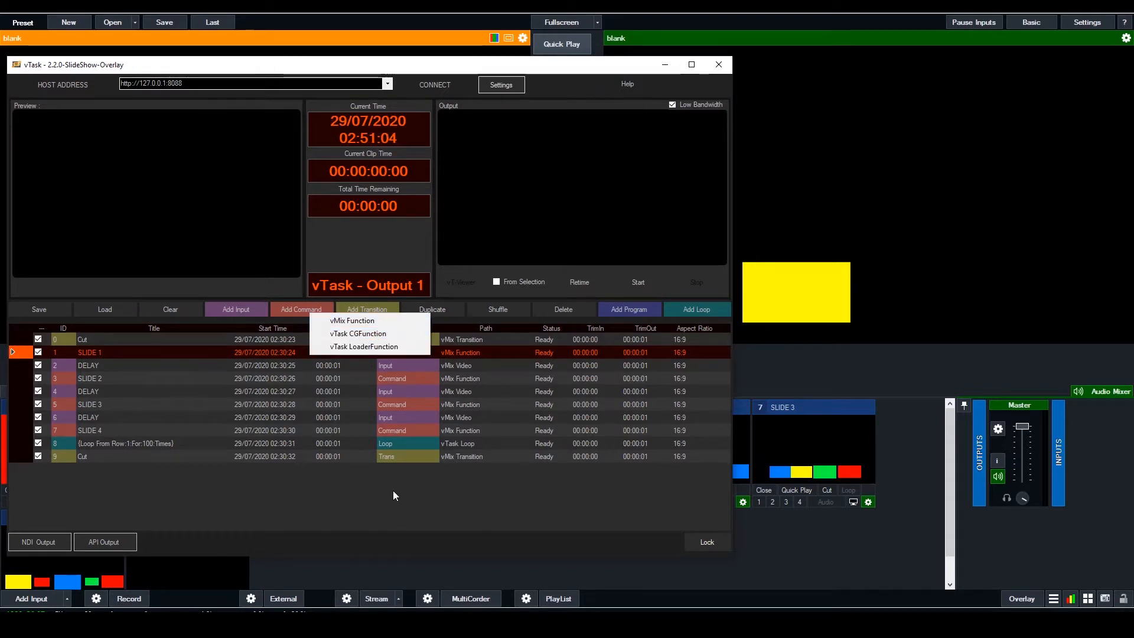
pyautogui.click(393, 490)
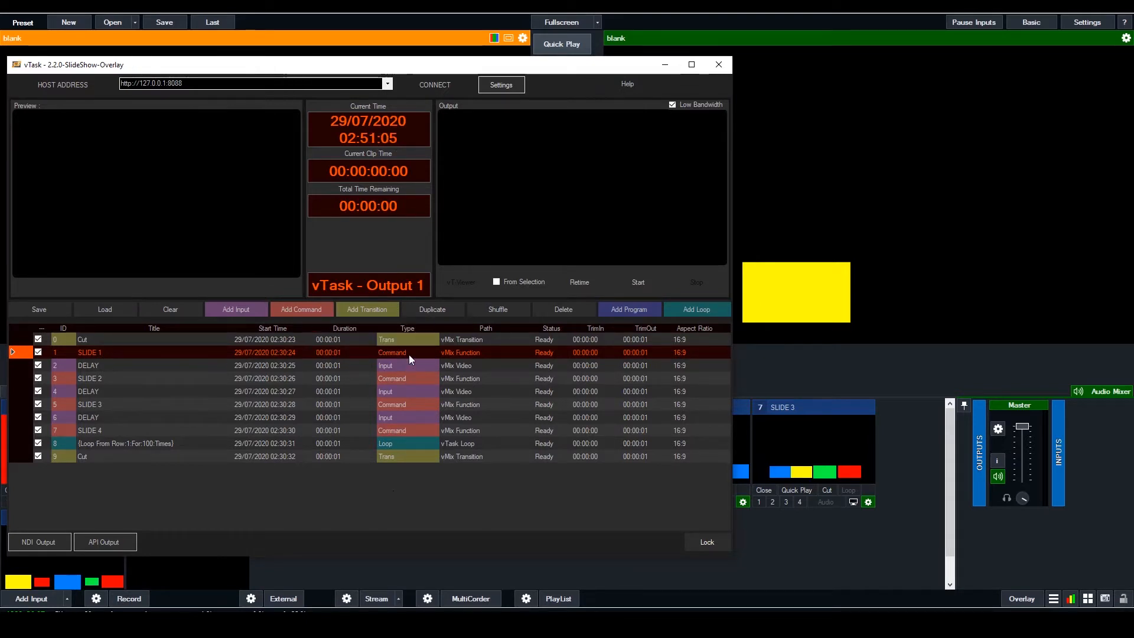
pyautogui.doubleClick(409, 354)
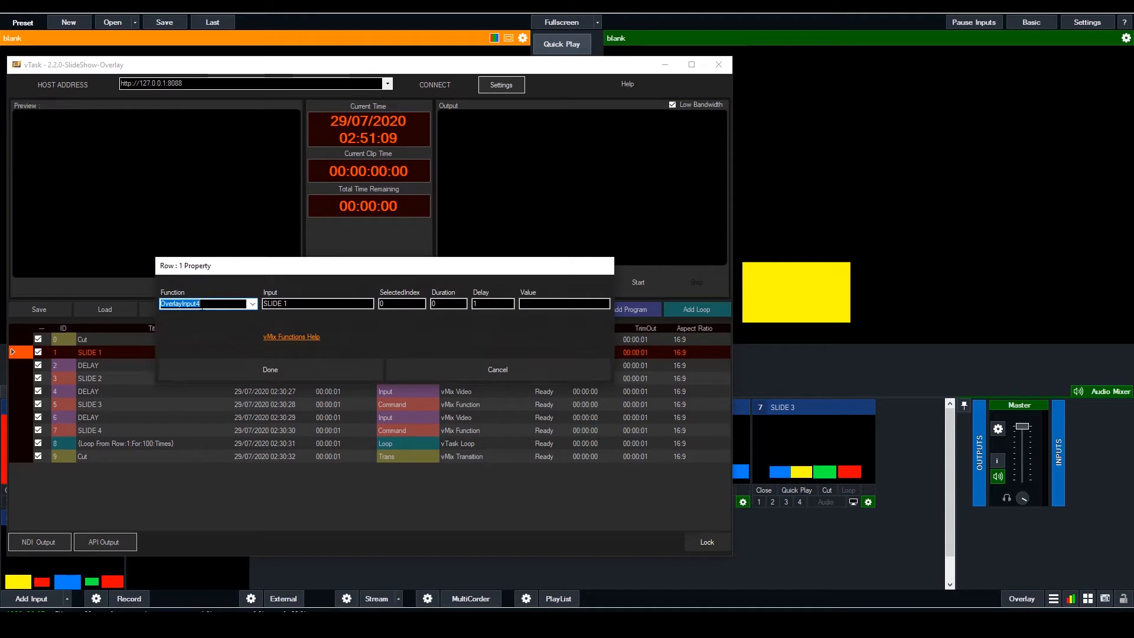
pyautogui.click(287, 304)
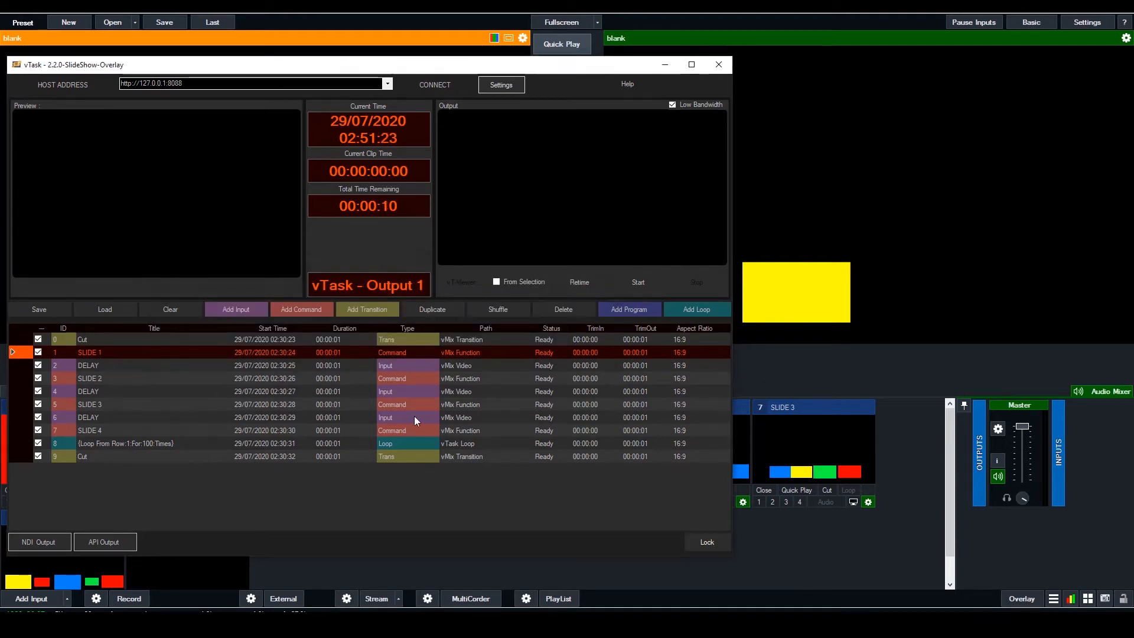
pyautogui.click(410, 378)
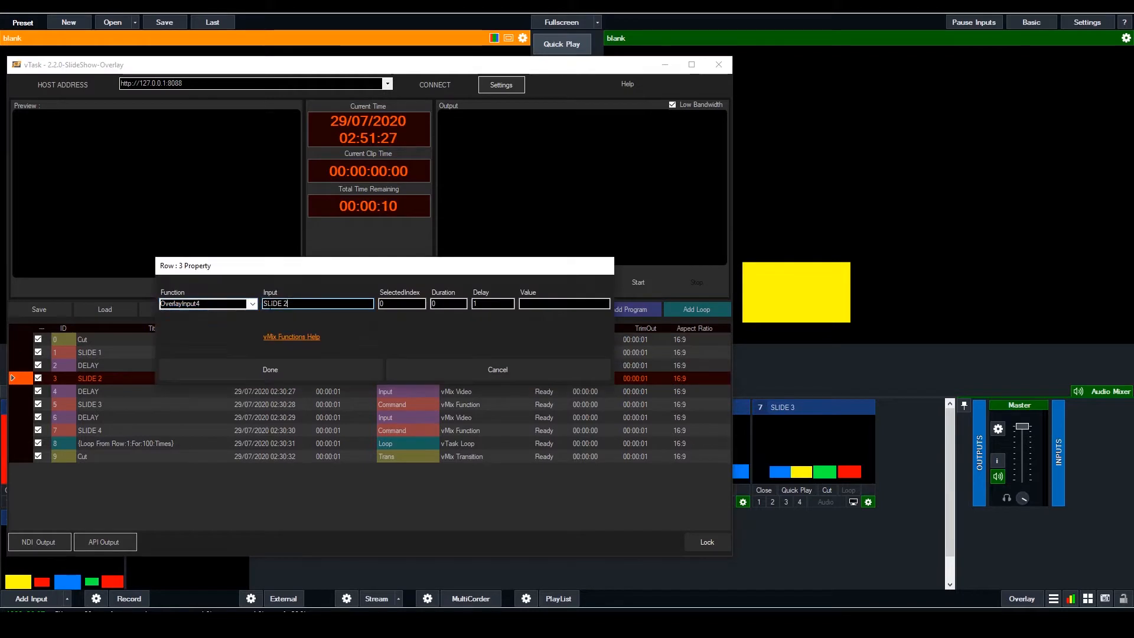
# Check the trim out setting of the DELAY row between SLIDE 1 and SLIDE 2, then close its properties
pyautogui.click(105, 370)
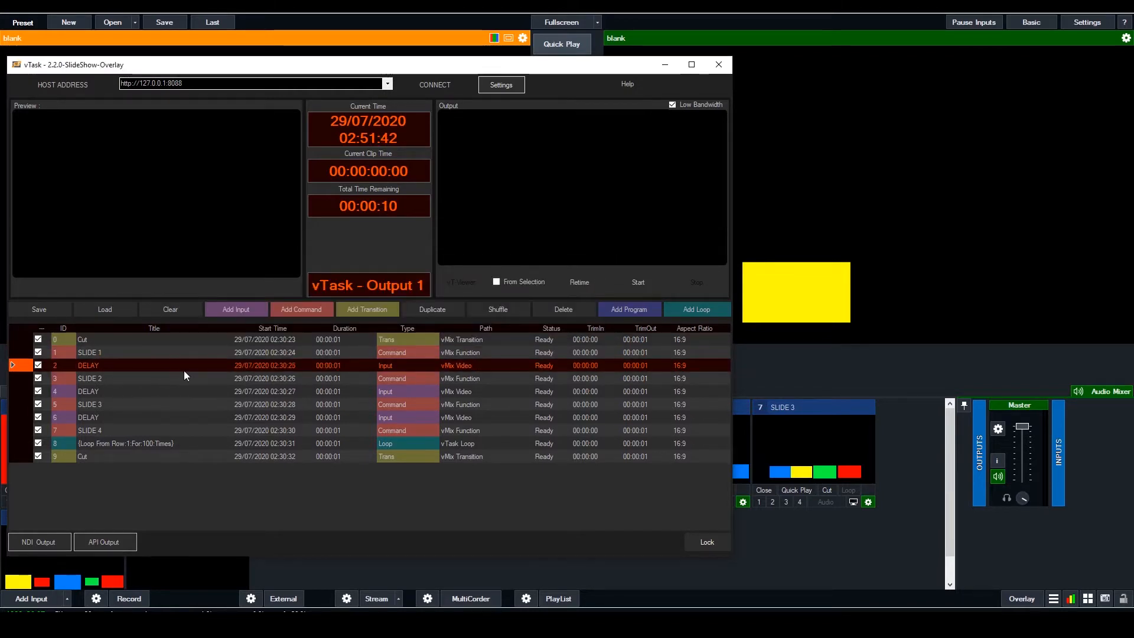
pyautogui.click(181, 353)
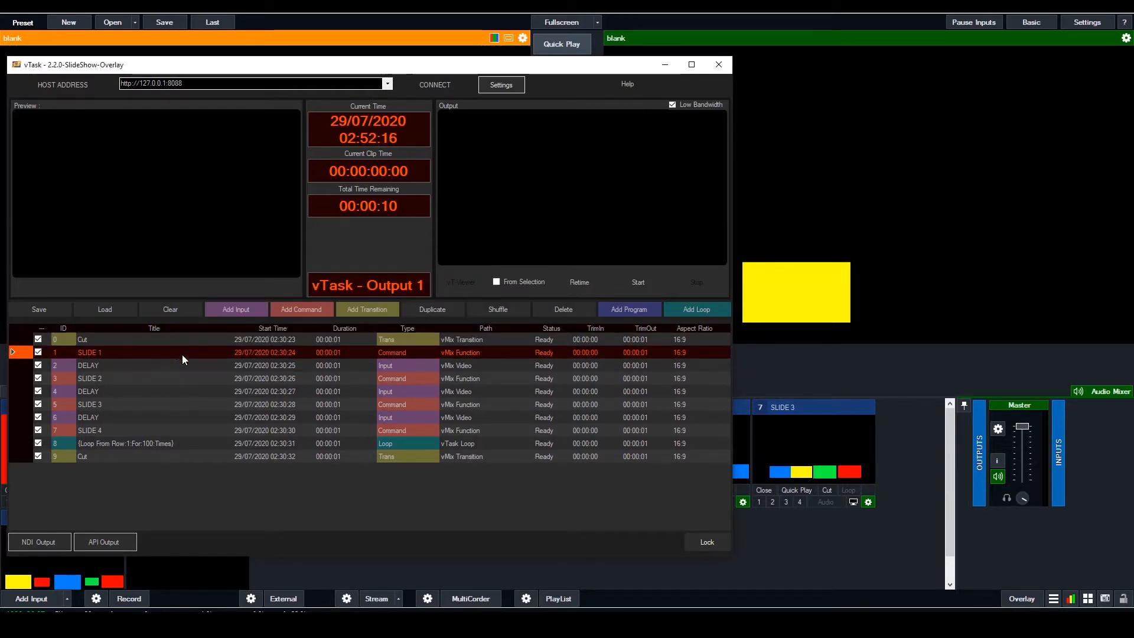
pyautogui.click(314, 369)
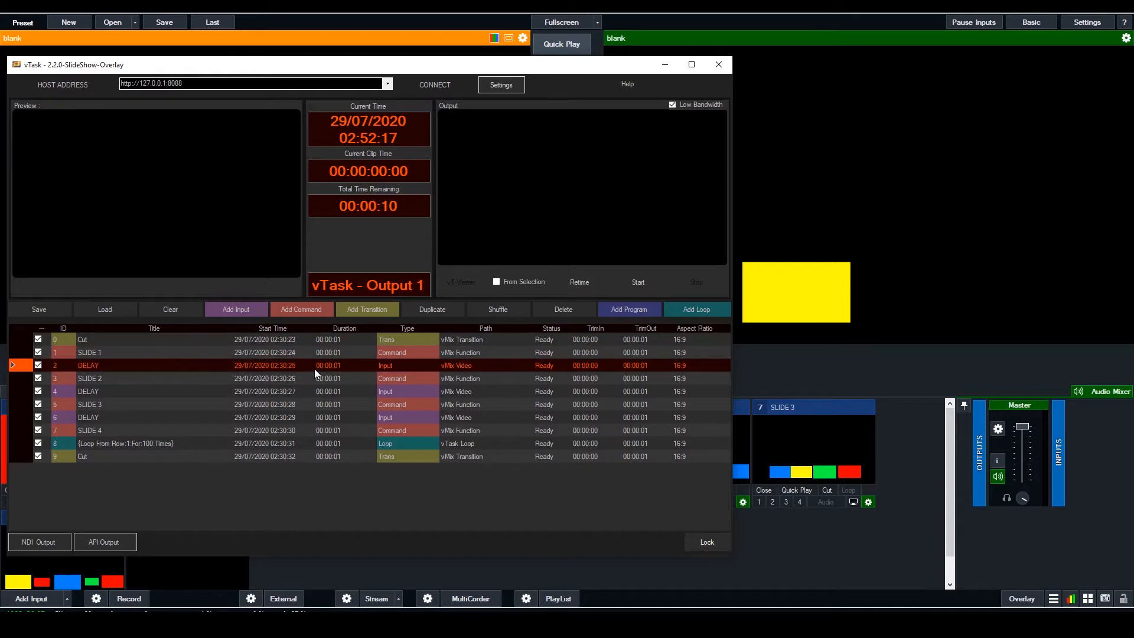
pyautogui.doubleClick(398, 370)
pyautogui.click(340, 283)
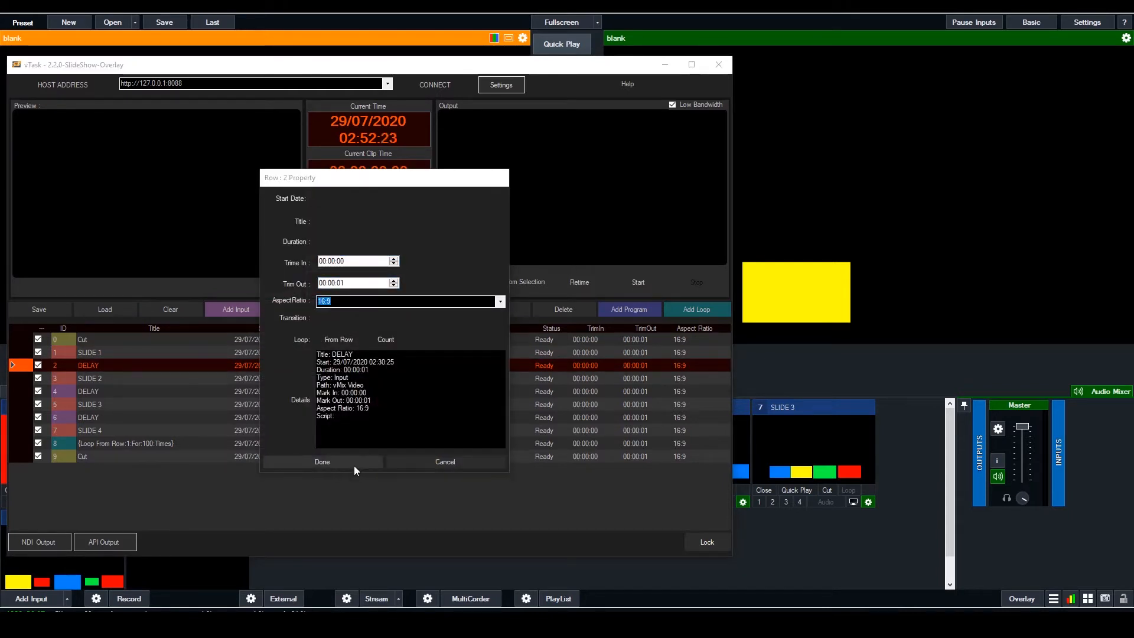
pyautogui.click(353, 466)
# View the title property of the SLIDE 1 row and close it without changes
pyautogui.click(119, 353)
pyautogui.doubleClick(119, 353)
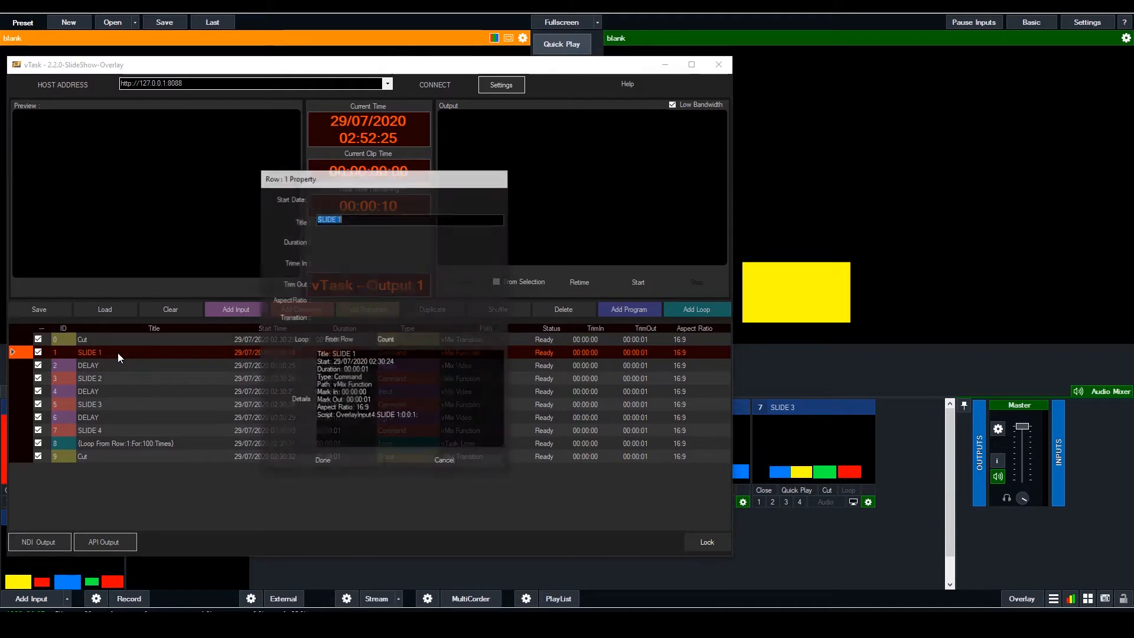
pyautogui.click(428, 462)
# Review the remaining slide and delay rows and inspect the loop row's starting row and repeat count
pyautogui.click(129, 378)
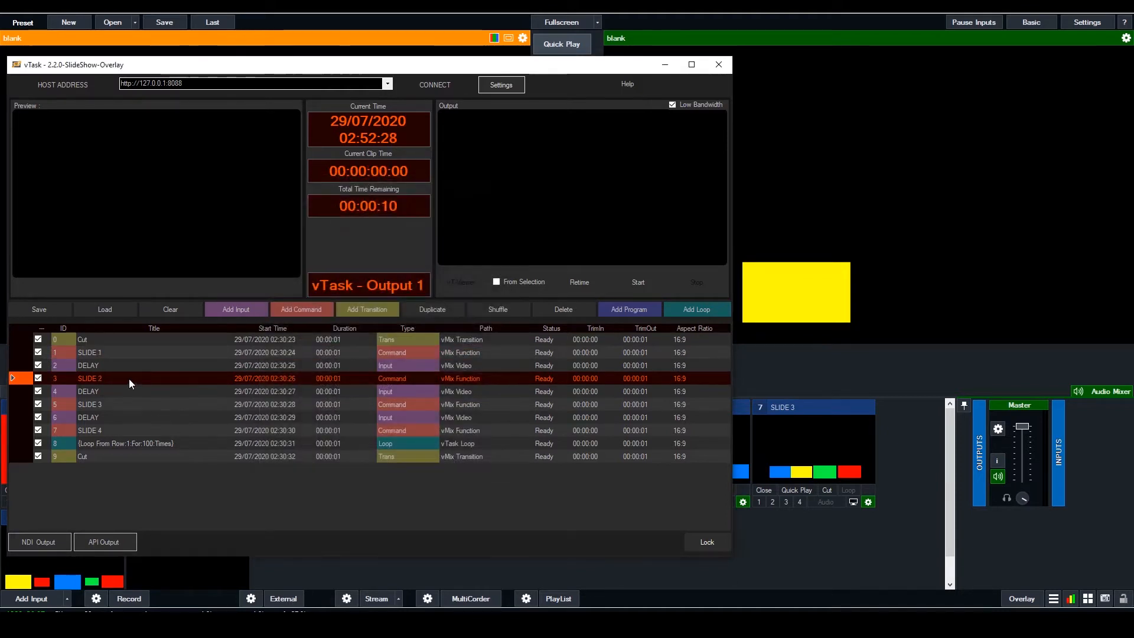
pyautogui.click(126, 391)
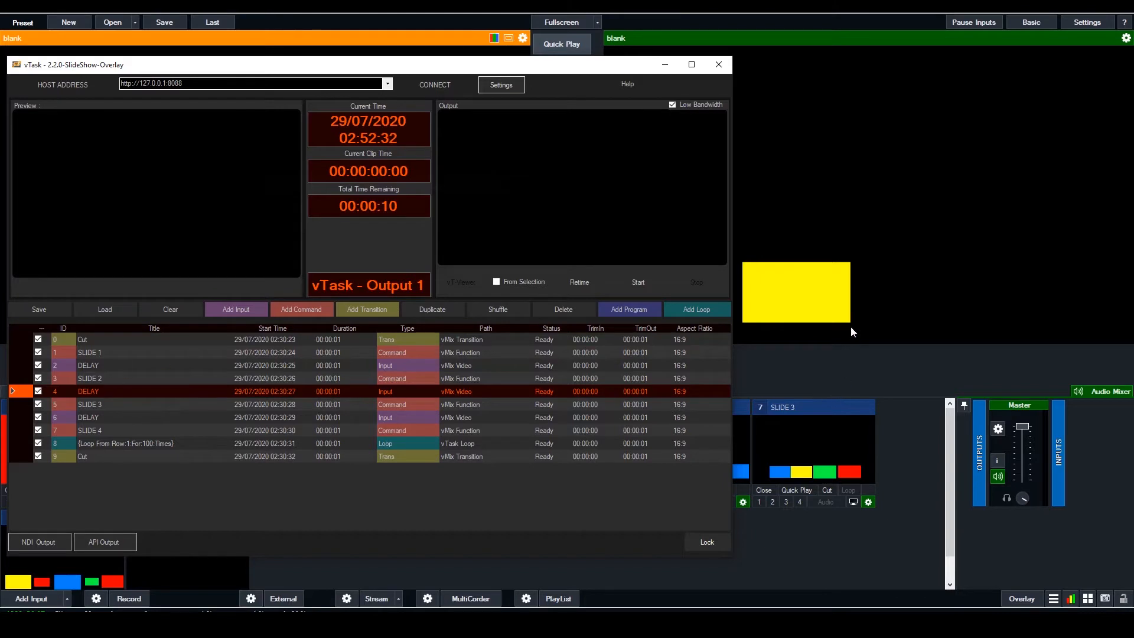
pyautogui.click(101, 418)
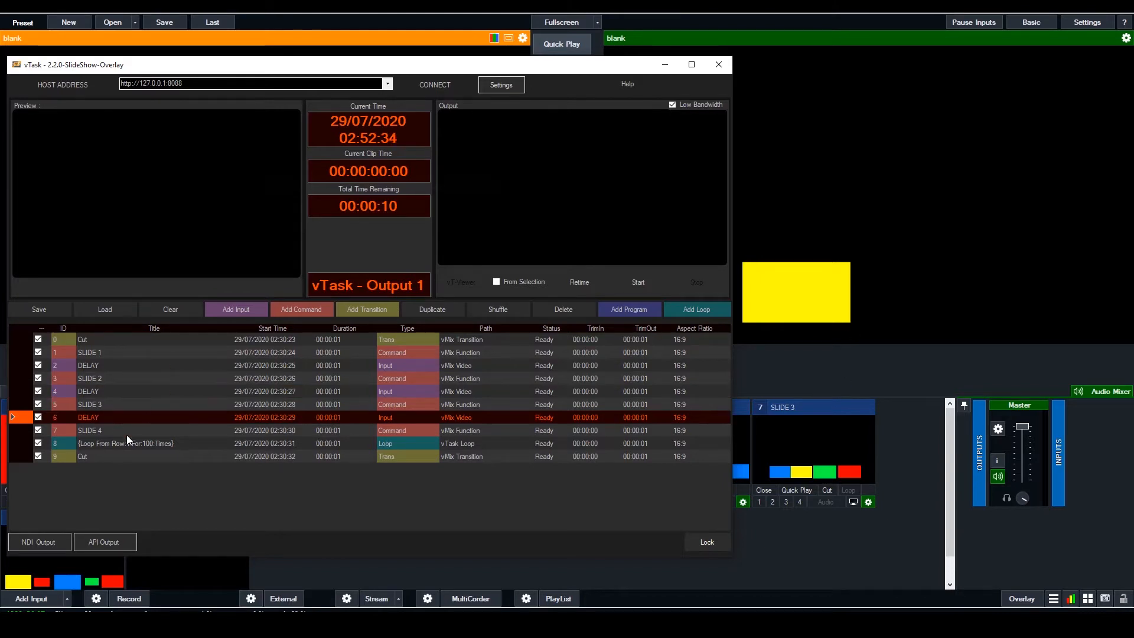
pyautogui.click(155, 454)
pyautogui.click(413, 445)
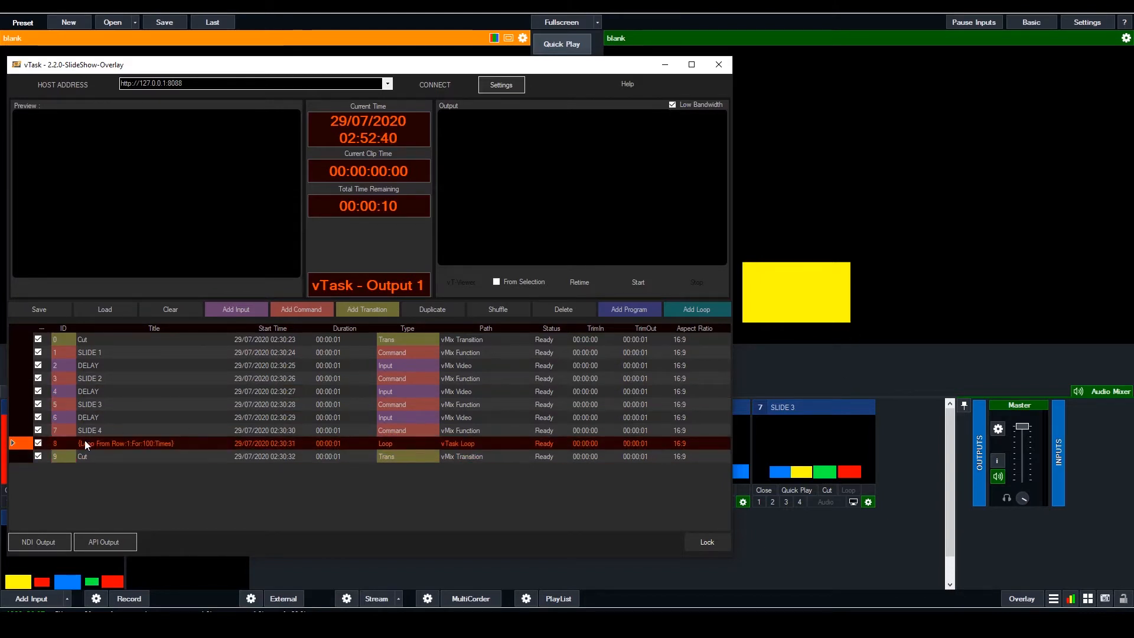
pyautogui.doubleClick(415, 445)
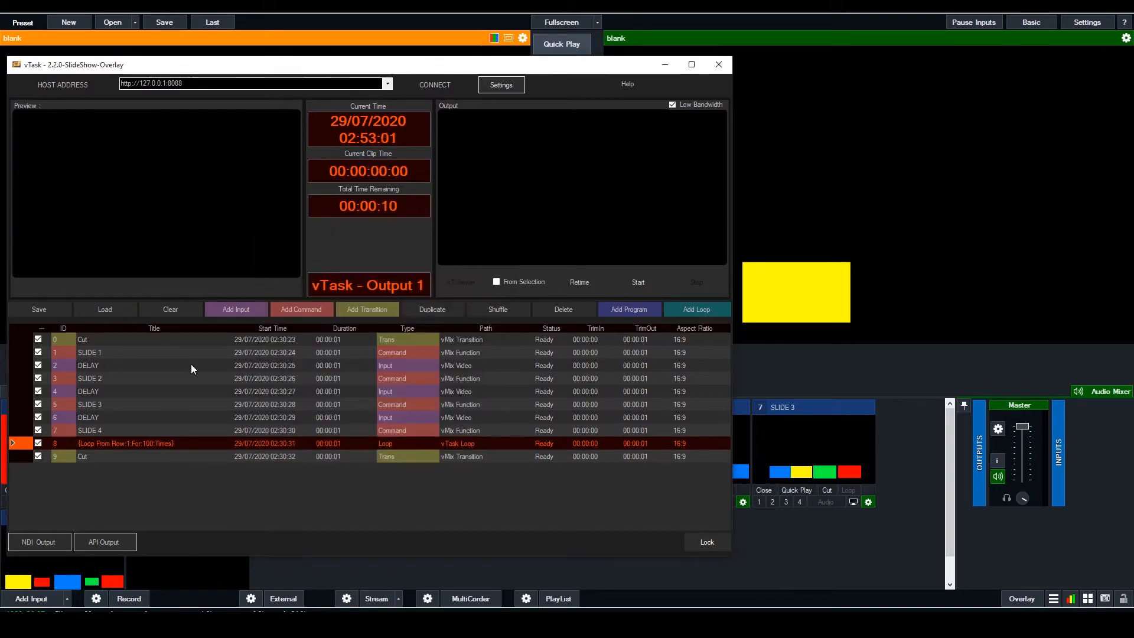
pyautogui.doubleClick(182, 443)
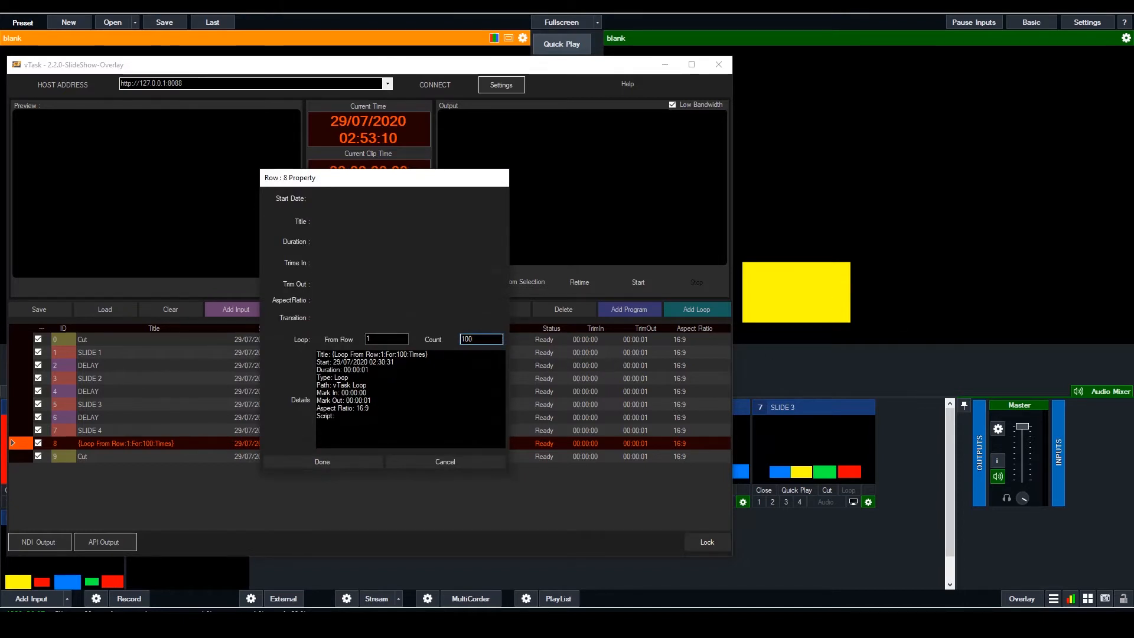
pyautogui.click(352, 460)
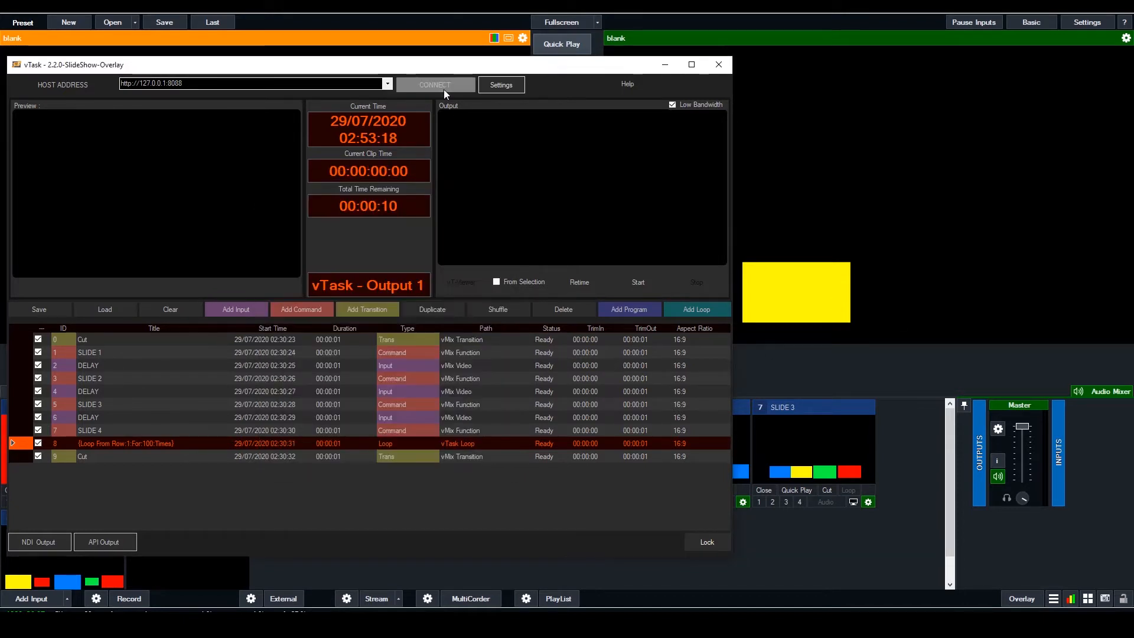
pyautogui.click(445, 87)
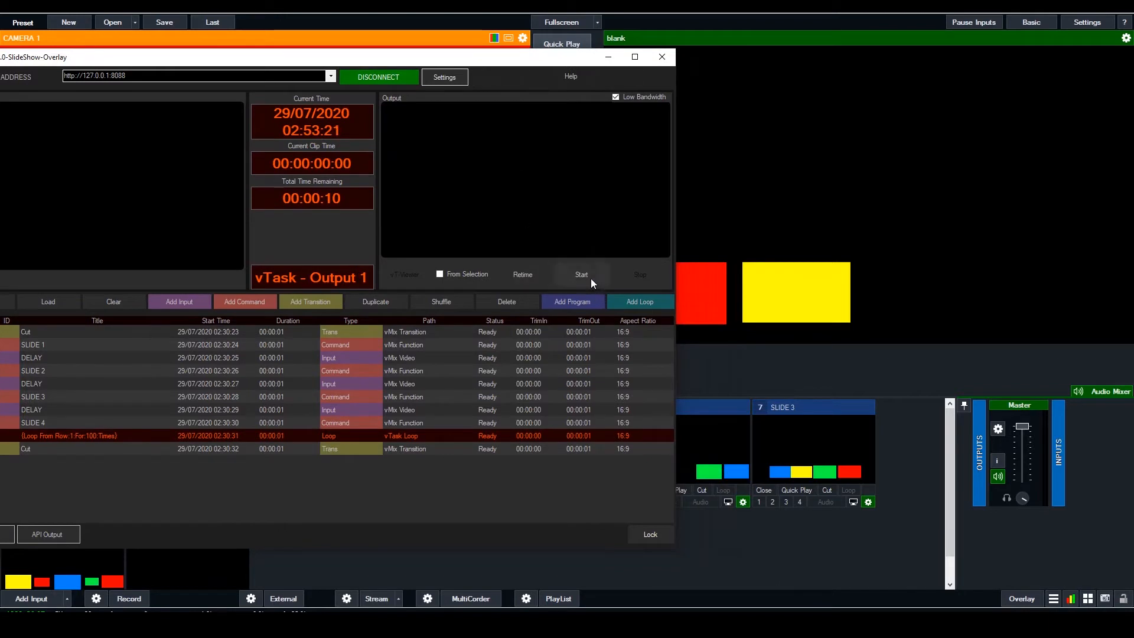
pyautogui.click(590, 278)
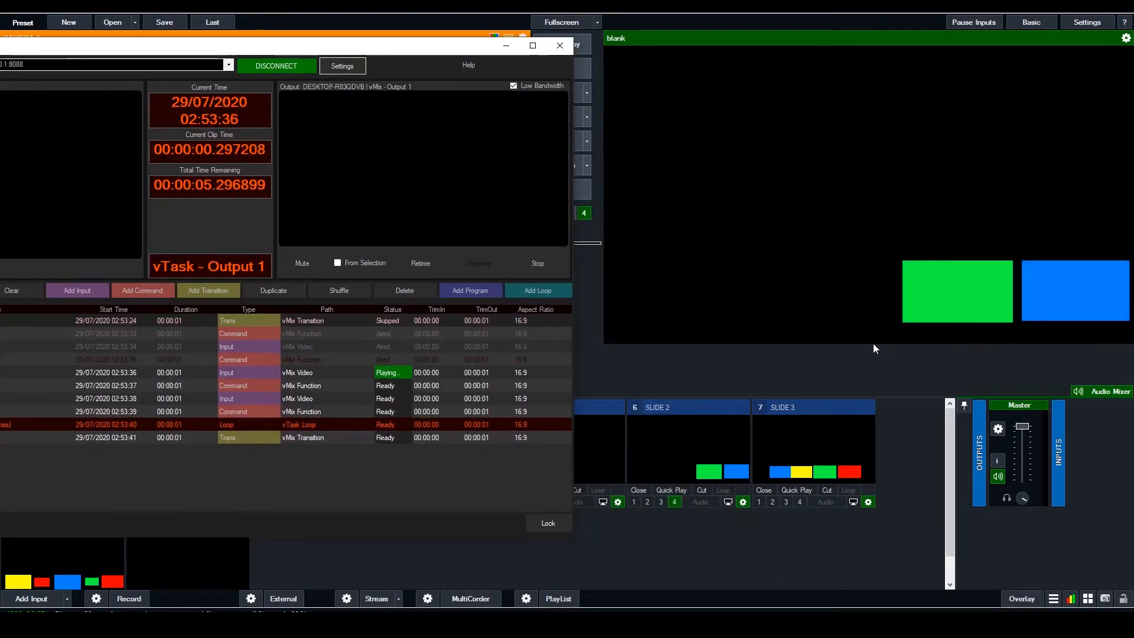
# In vMix, fade CAMERA 1 into the program output beneath the running overlay, then cut back to the blank input
pyautogui.click(752, 515)
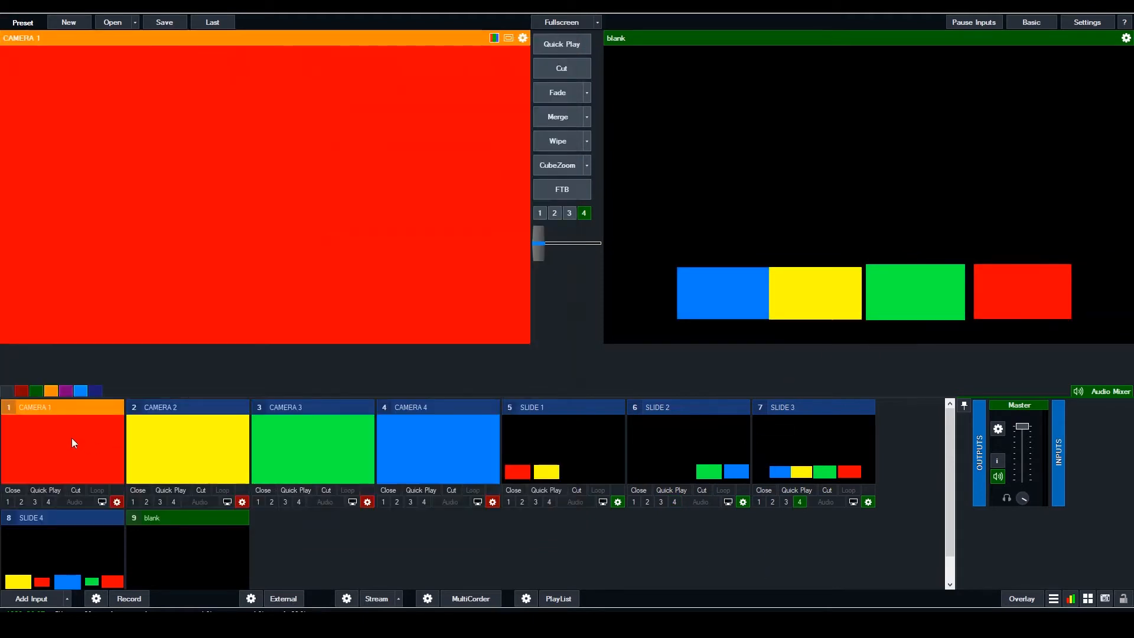
pyautogui.click(552, 93)
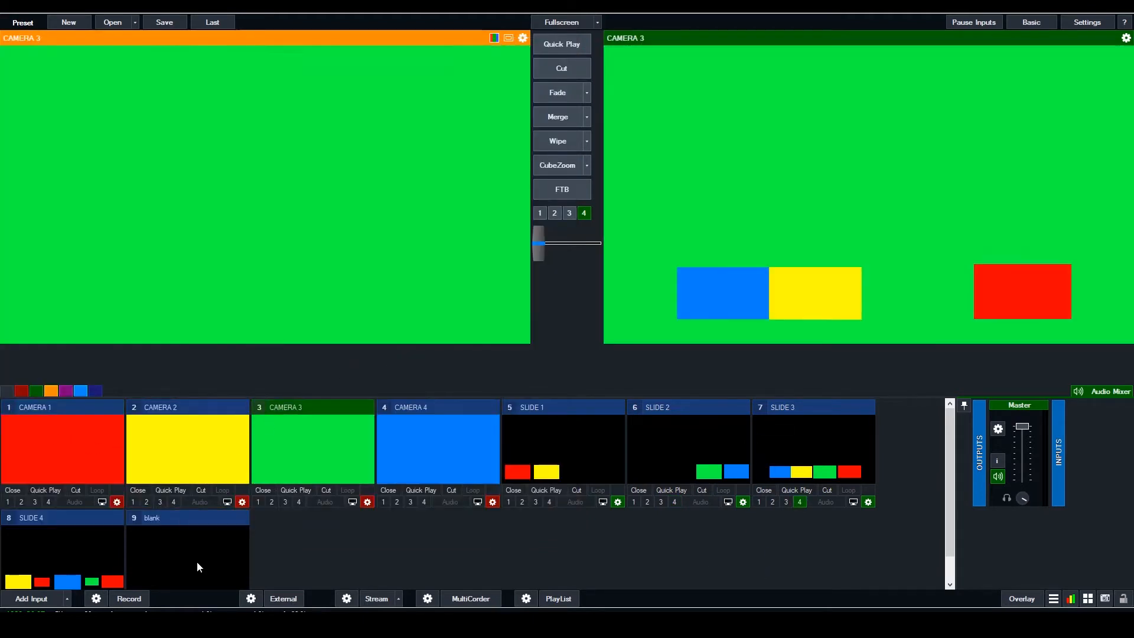
pyautogui.click(196, 561)
pyautogui.click(570, 76)
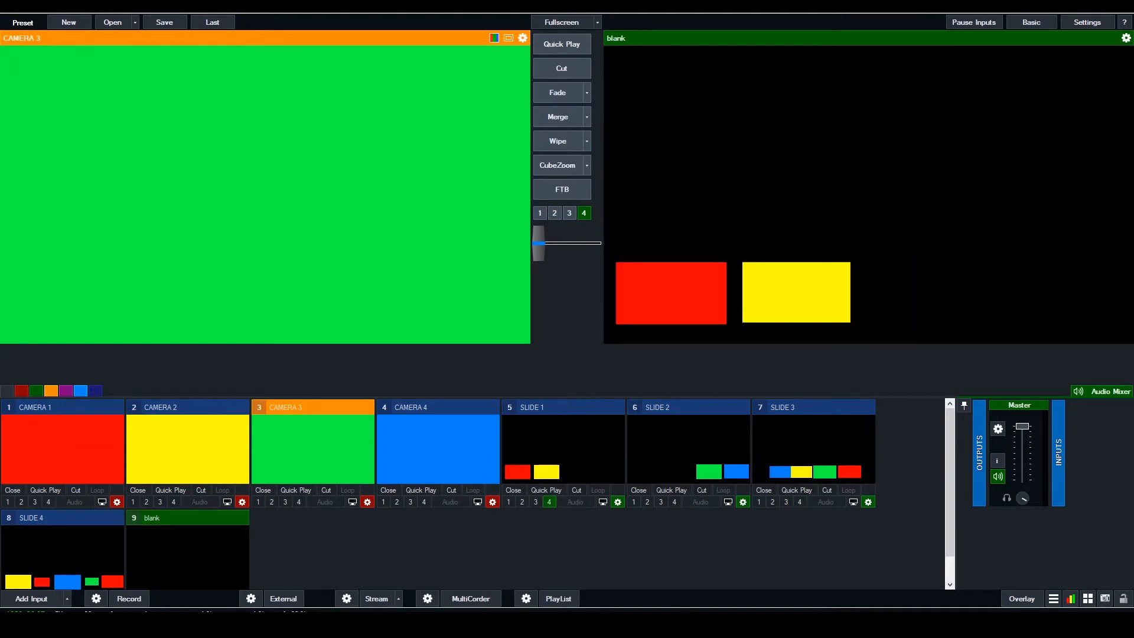
# Return to vTask, move its window clear of the playback controls, and stop the running playlist
pyautogui.click(617, 626)
pyautogui.moveTo(453, 43); pyautogui.dragTo(600, 62)
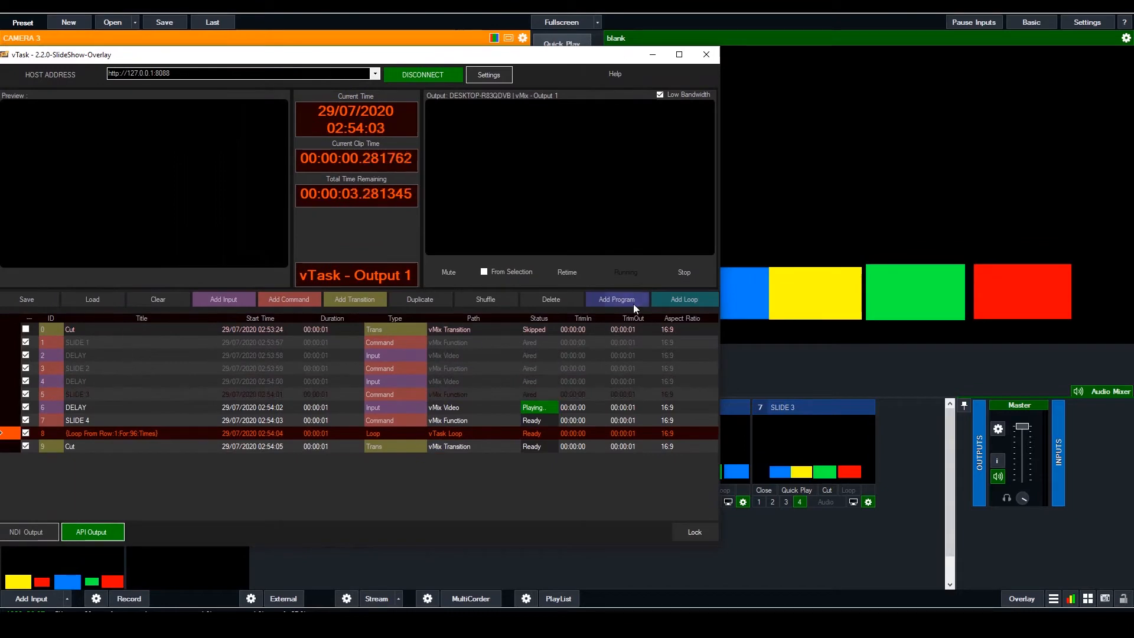
pyautogui.click(687, 273)
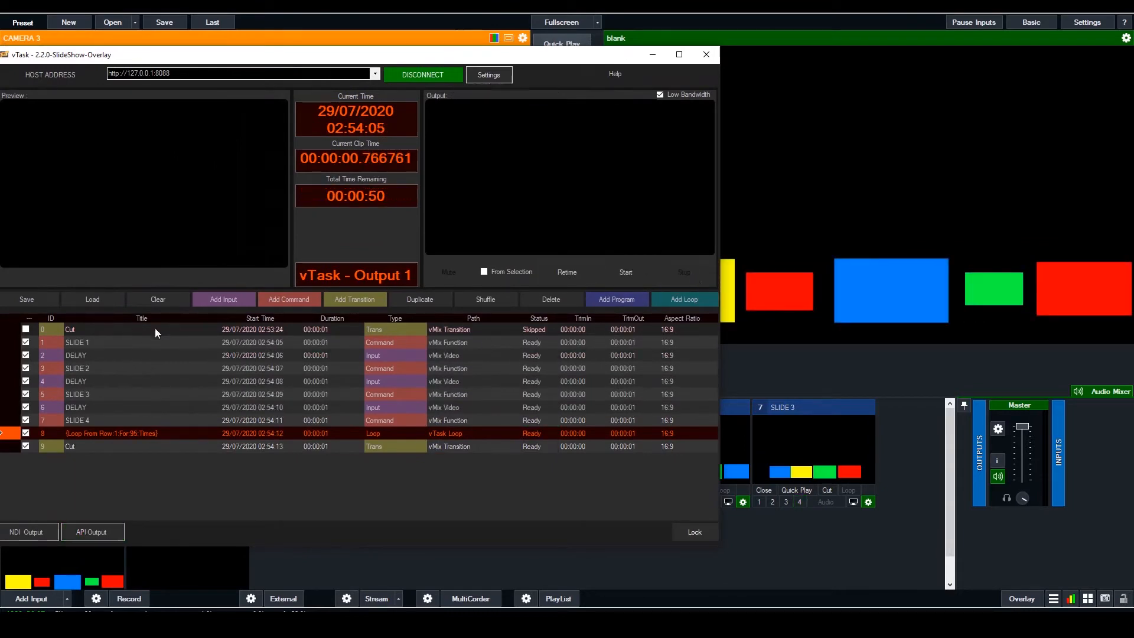
# Load the SlideShow-Input.tsk project from the vTask Slideshow Template folder
pyautogui.click(97, 300)
pyautogui.click(115, 304)
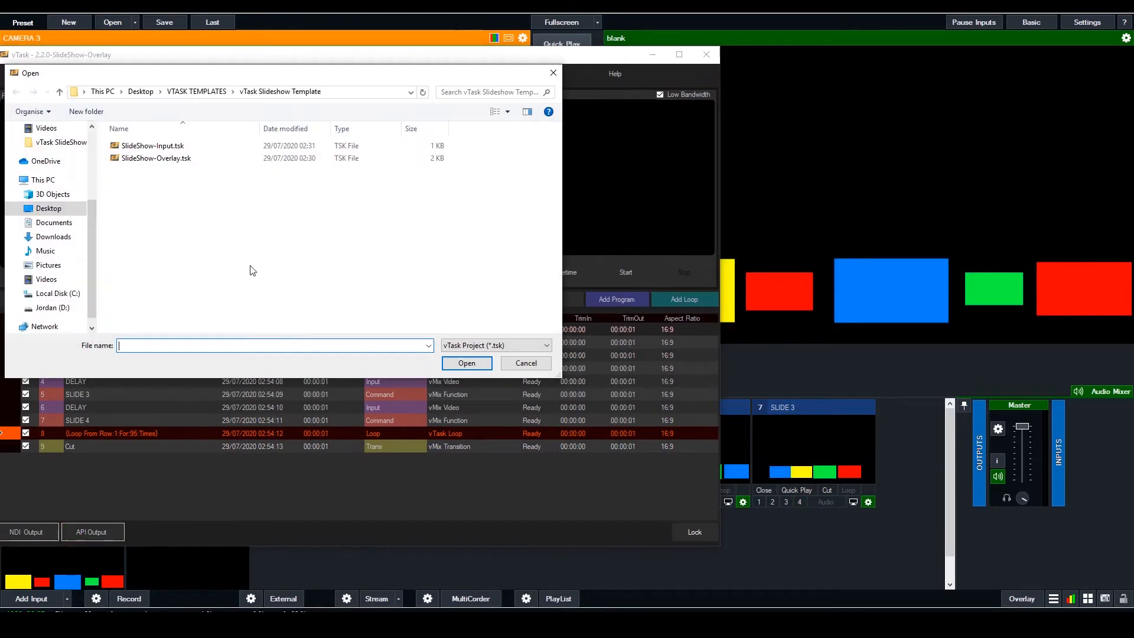
pyautogui.click(153, 146)
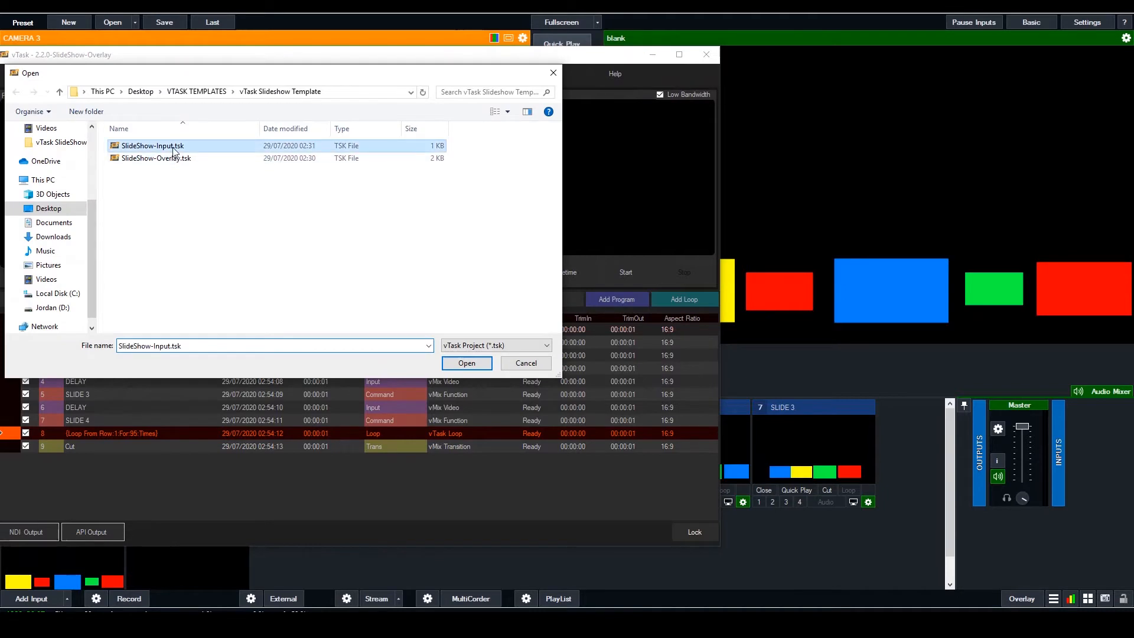
pyautogui.click(467, 363)
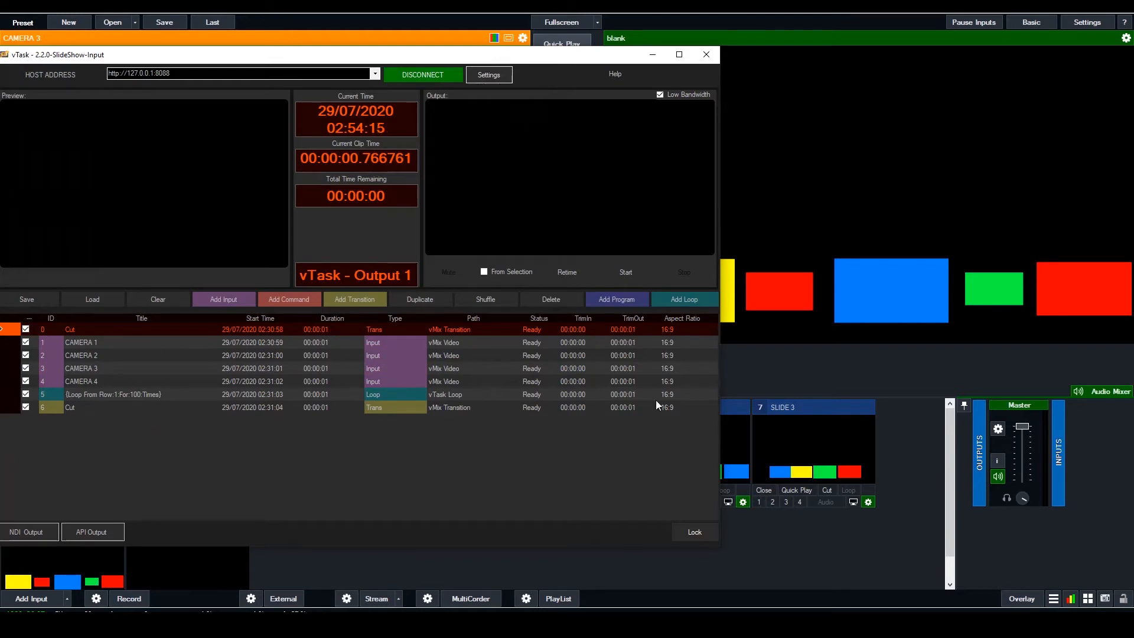
# Put CAMERA 1 into the vMix preview, return to vTask and reposition its window over the mixer
pyautogui.click(816, 538)
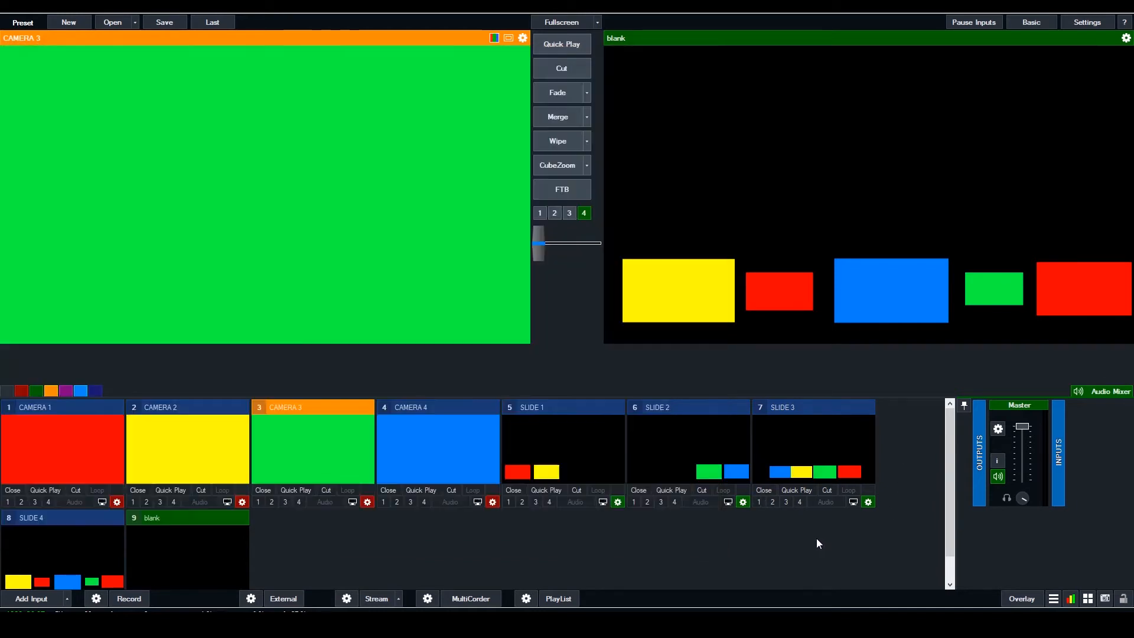
pyautogui.click(72, 449)
pyautogui.click(543, 96)
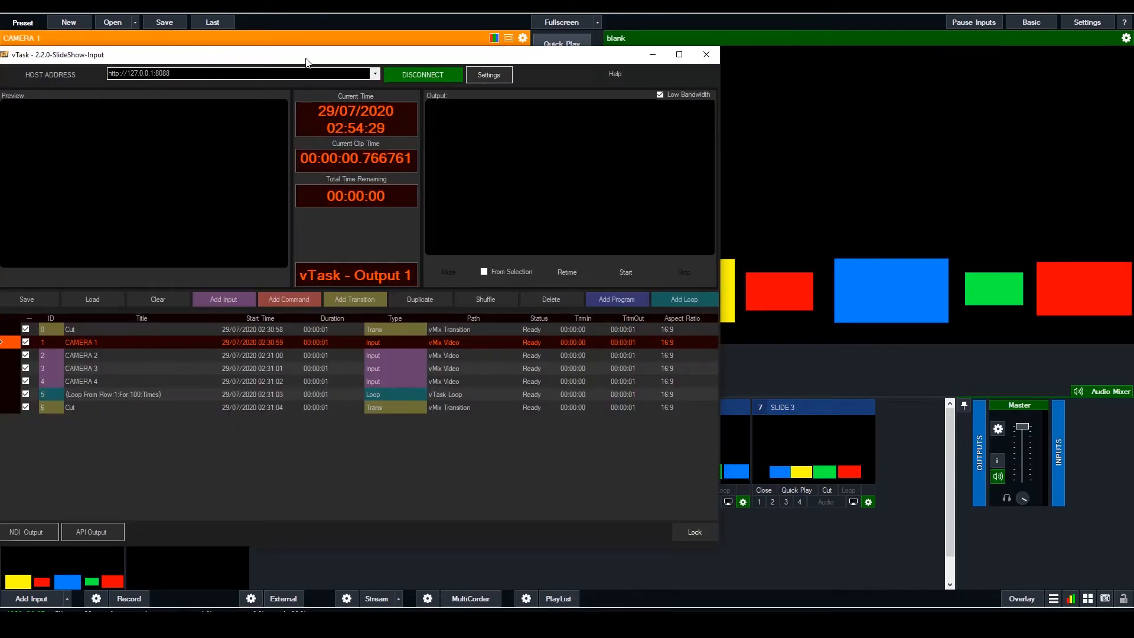
pyautogui.moveTo(306, 57); pyautogui.dragTo(422, 75)
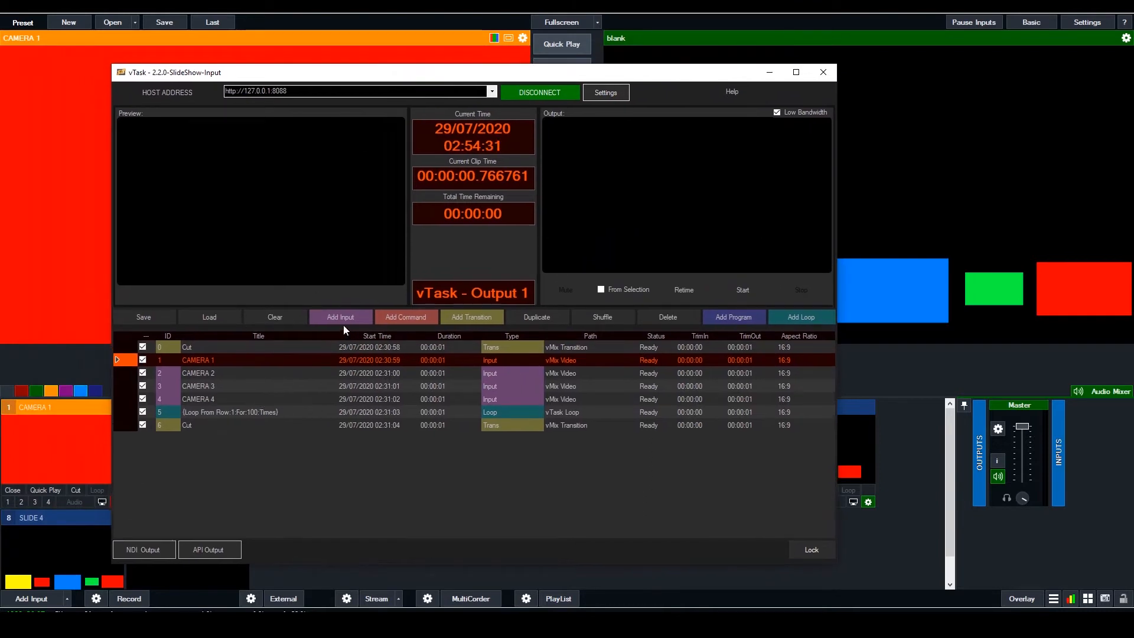
# Inspect the CAMERA 1 row's properties, focusing on its trim-out seconds, and close the dialog
pyautogui.doubleClick(505, 361)
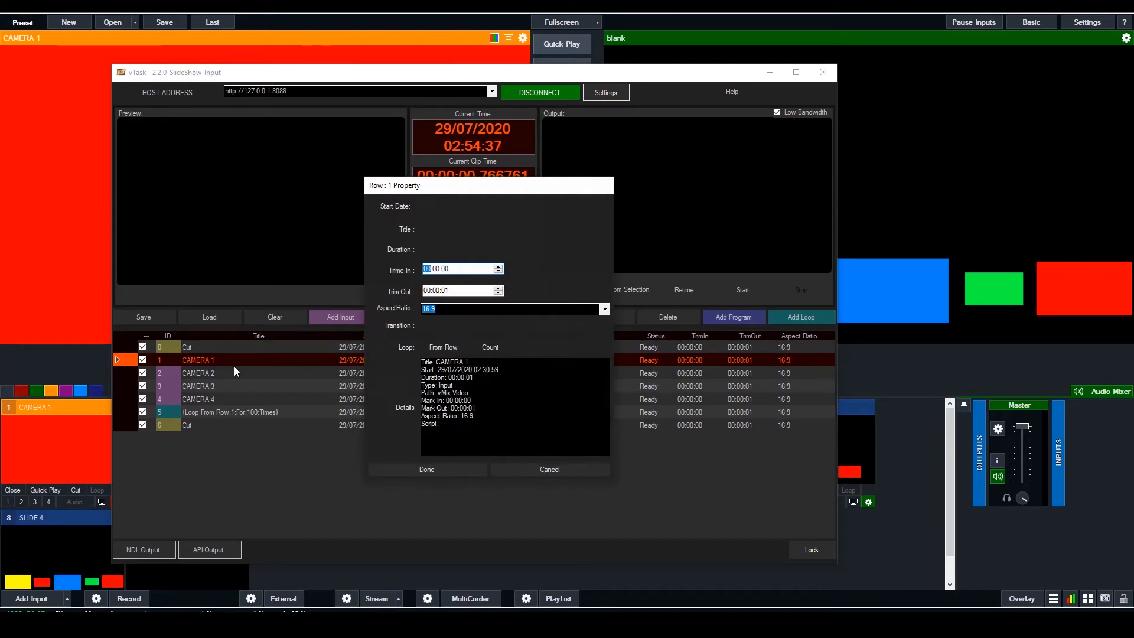
pyautogui.click(453, 291)
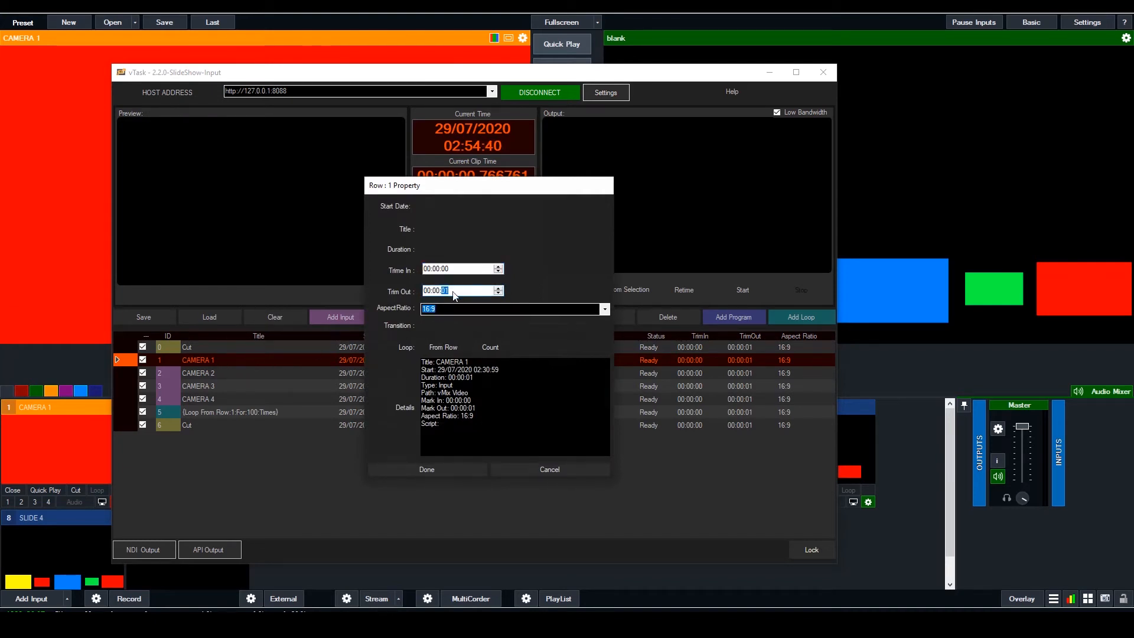
pyautogui.click(453, 470)
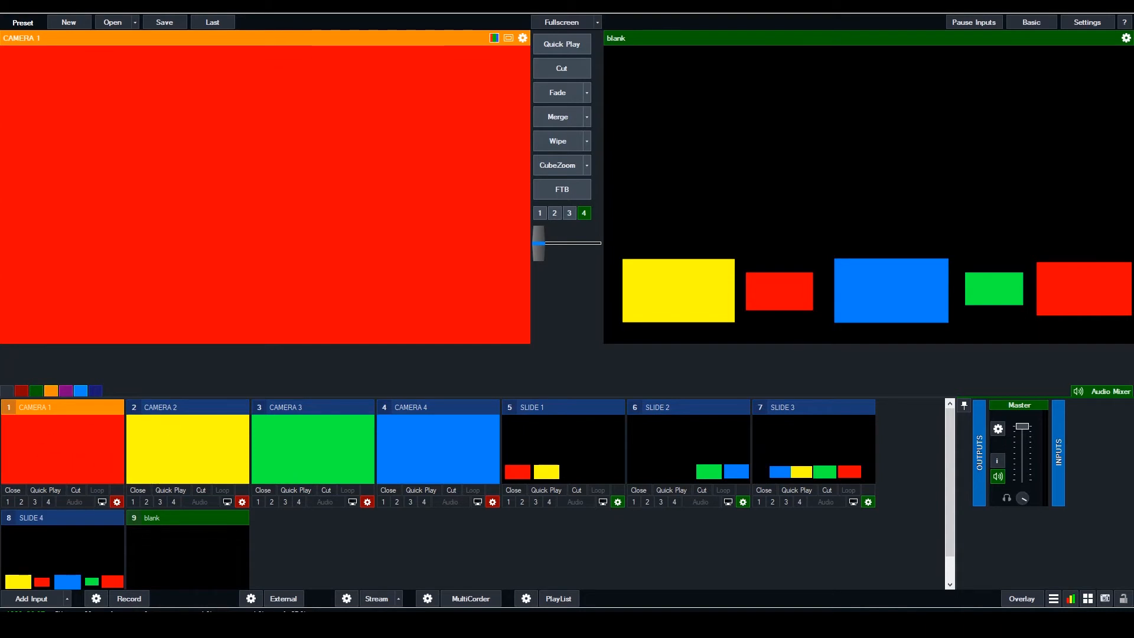
# Return to vTask, start the SlideShow-Input playlist, move the window aside and bring vMix forward to watch the cameras cycle
pyautogui.hotkey('alt', 'Tab')
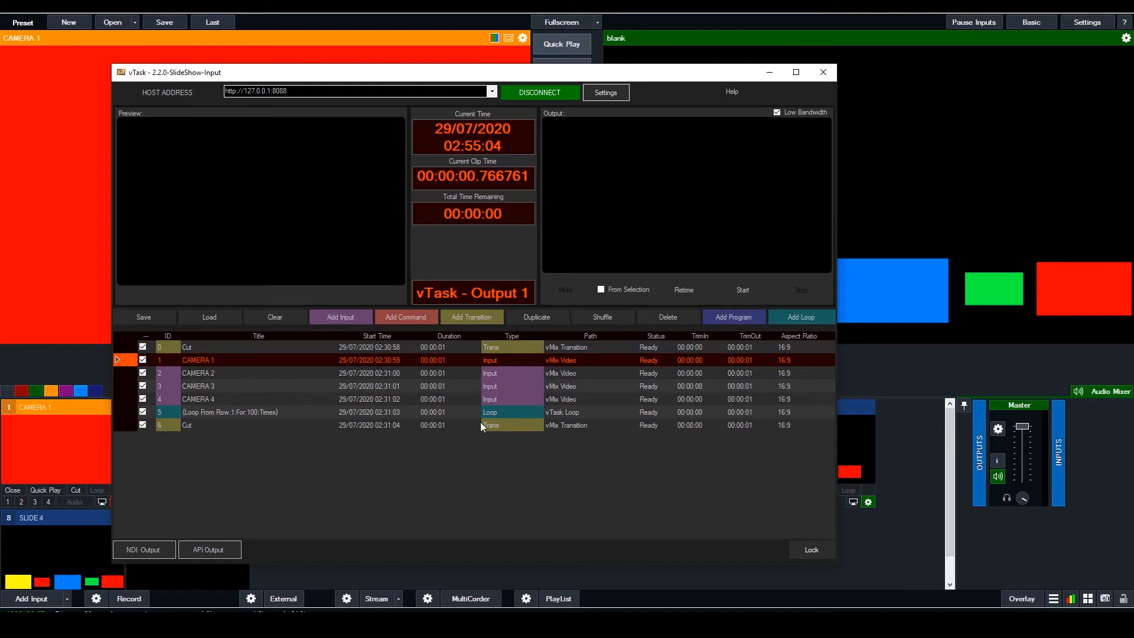
pyautogui.click(513, 414)
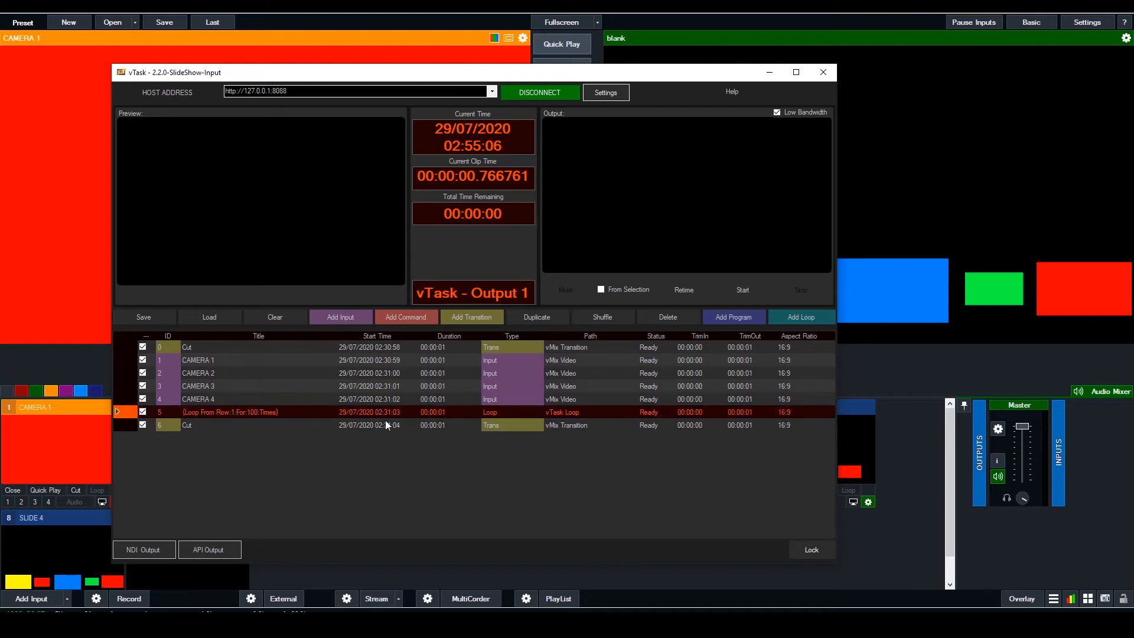
pyautogui.click(743, 292)
pyautogui.moveTo(694, 75); pyautogui.dragTo(440, 88)
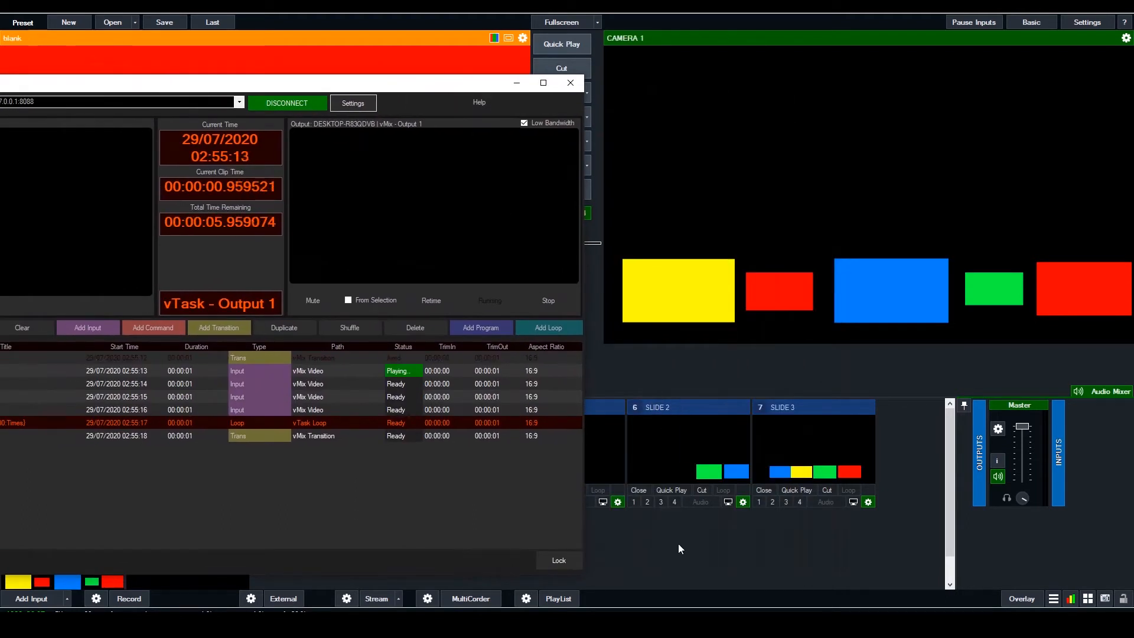
pyautogui.click(679, 543)
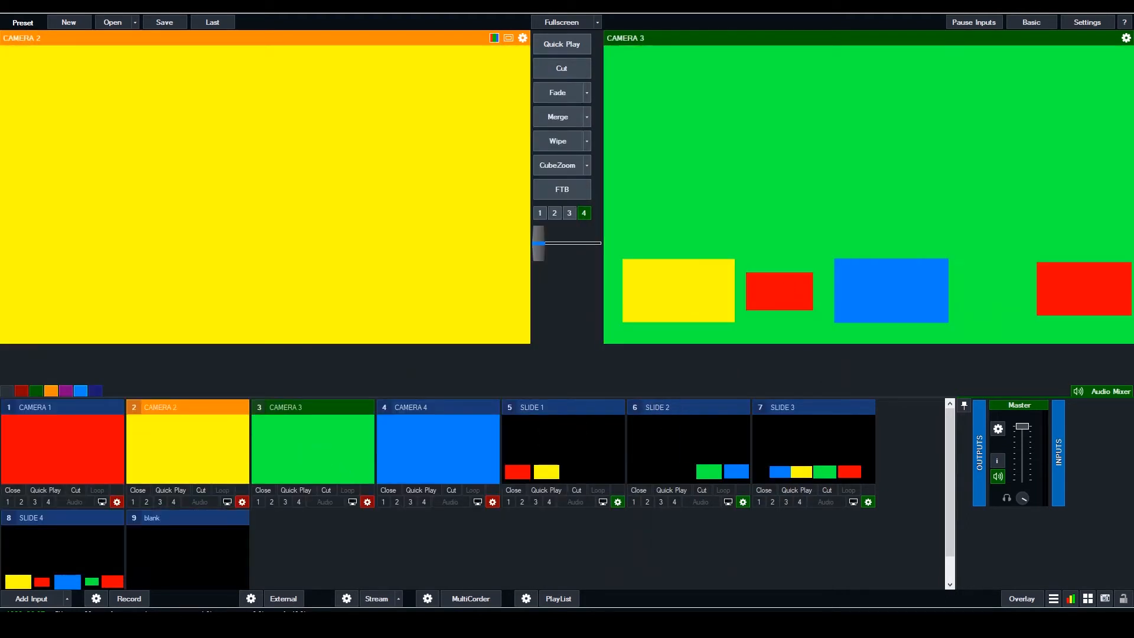
# Return to vTask and launch a second vTask instance beside the one running the SlideShow-Input playlist
pyautogui.hotkey('alt', 'Tab')
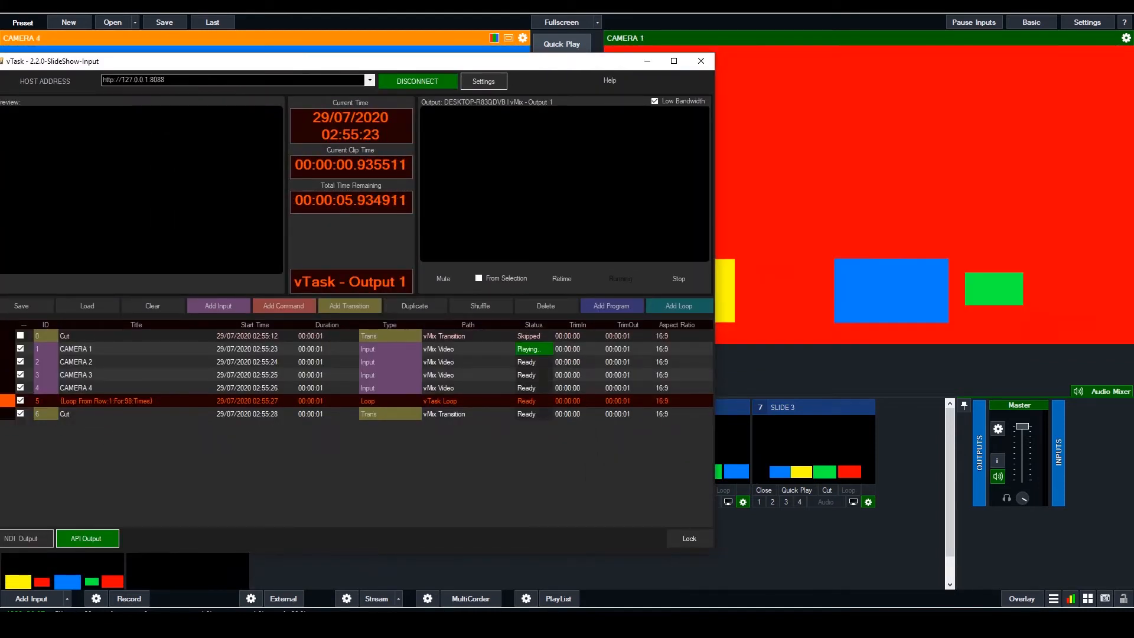
pyautogui.rightClick(623, 624)
pyautogui.click(620, 572)
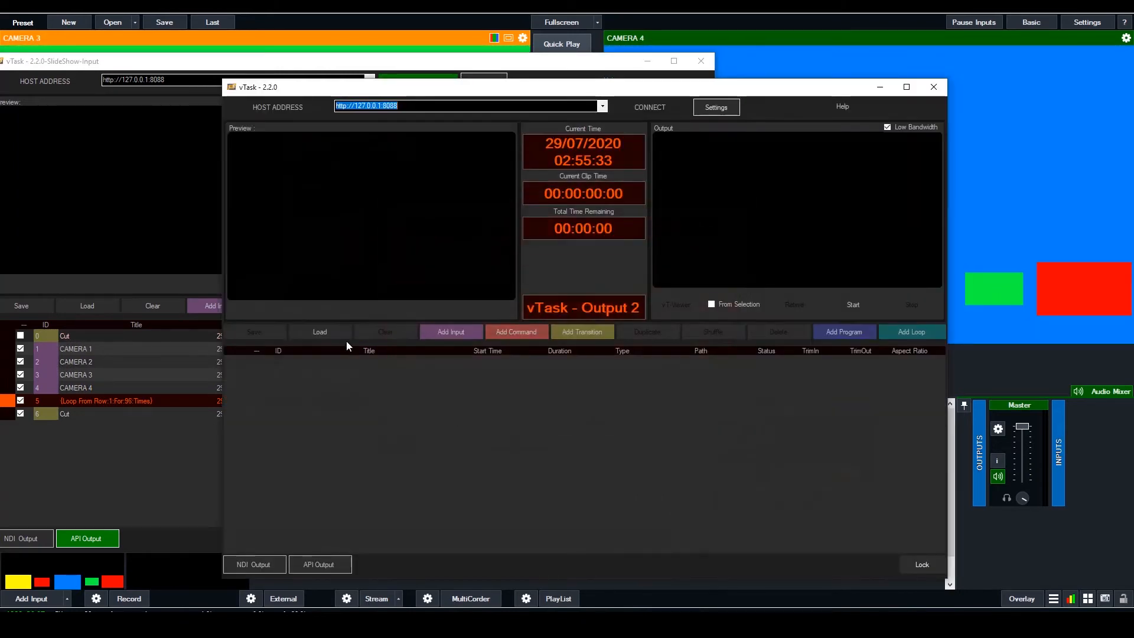
pyautogui.click(340, 335)
pyautogui.click(382, 343)
pyautogui.click(378, 191)
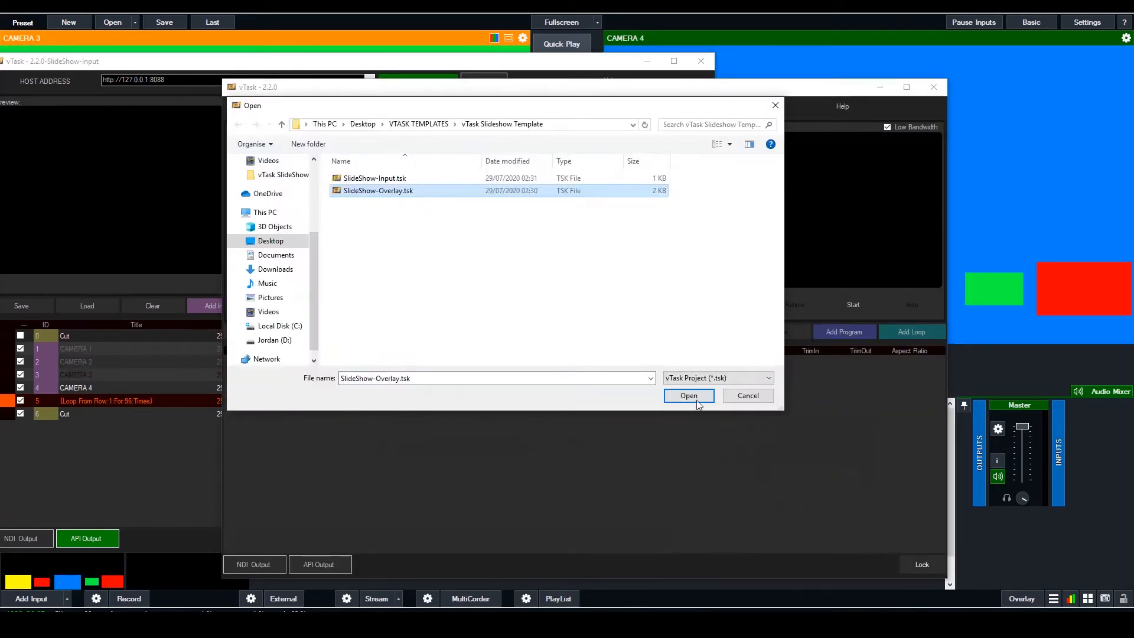
pyautogui.click(696, 398)
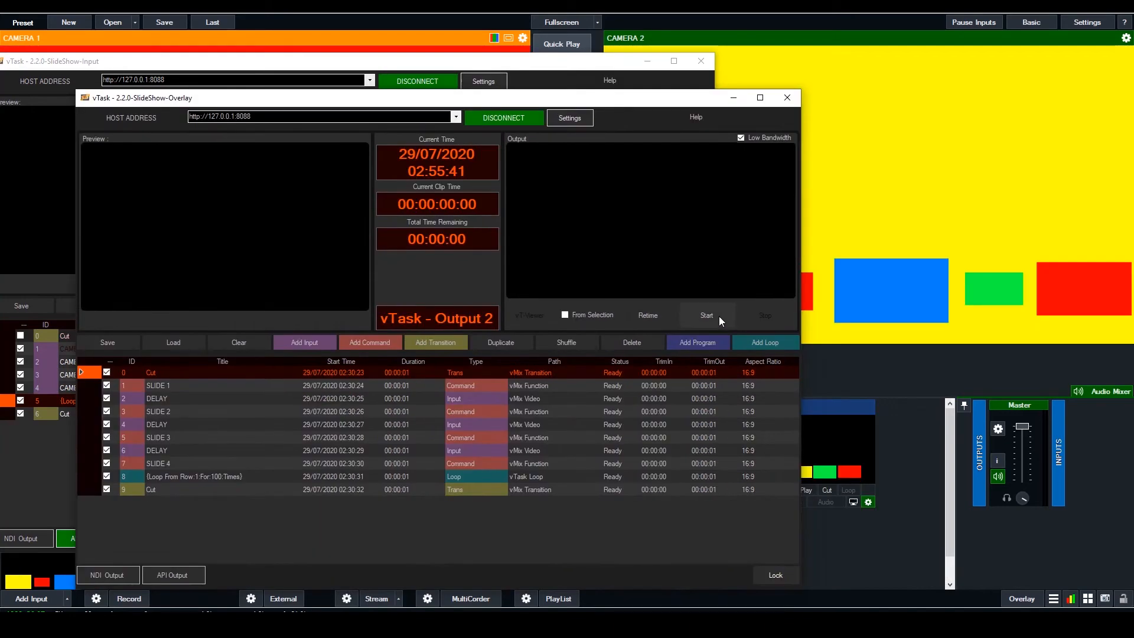
pyautogui.click(718, 317)
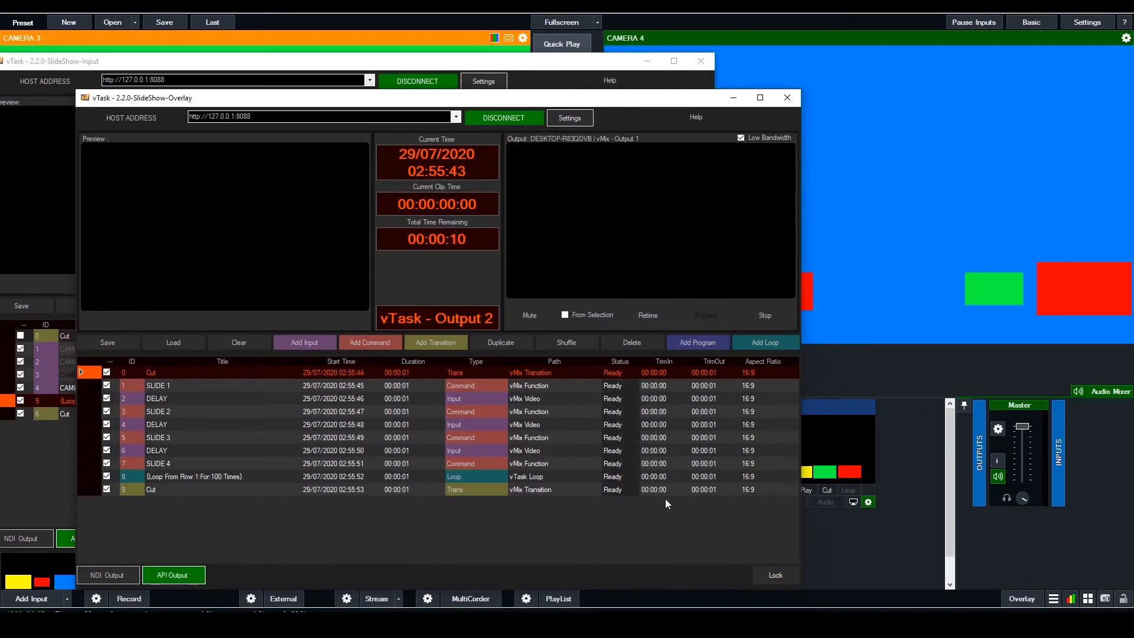
pyautogui.moveTo(687, 101); pyautogui.dragTo(631, 103)
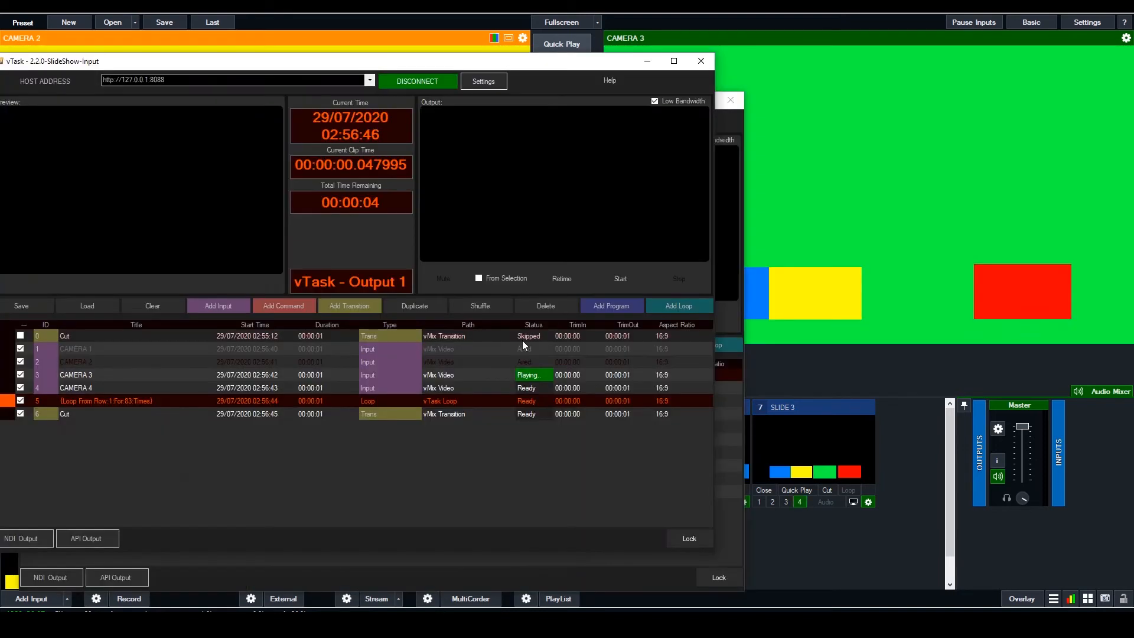
# Close the vTask instance that holds the SlideShow-Input project
pyautogui.click(701, 61)
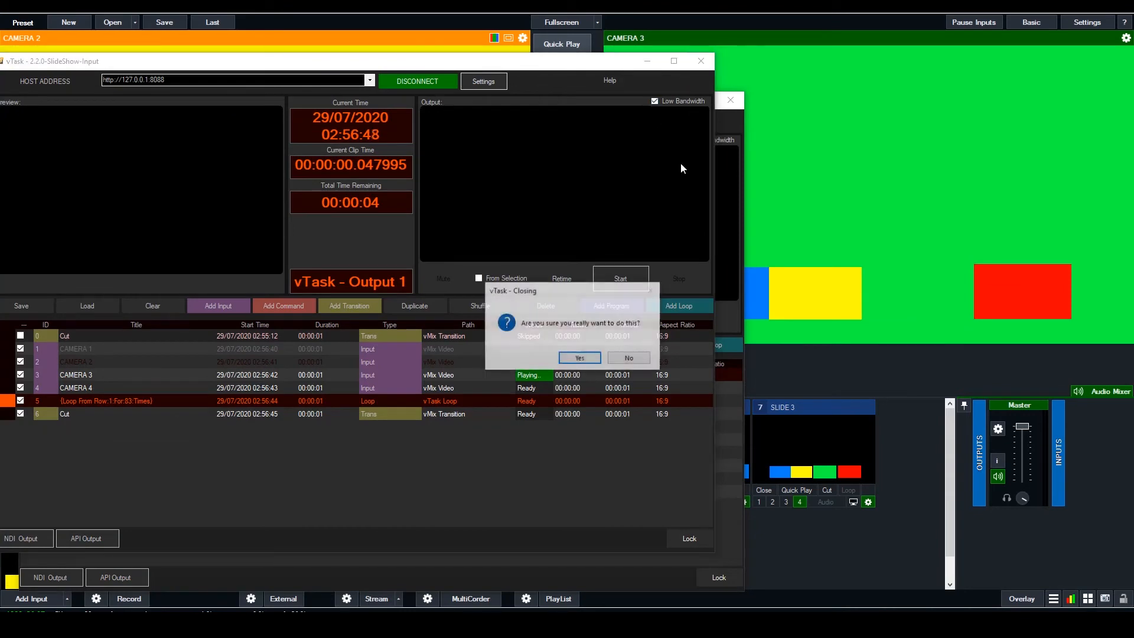
pyautogui.click(580, 367)
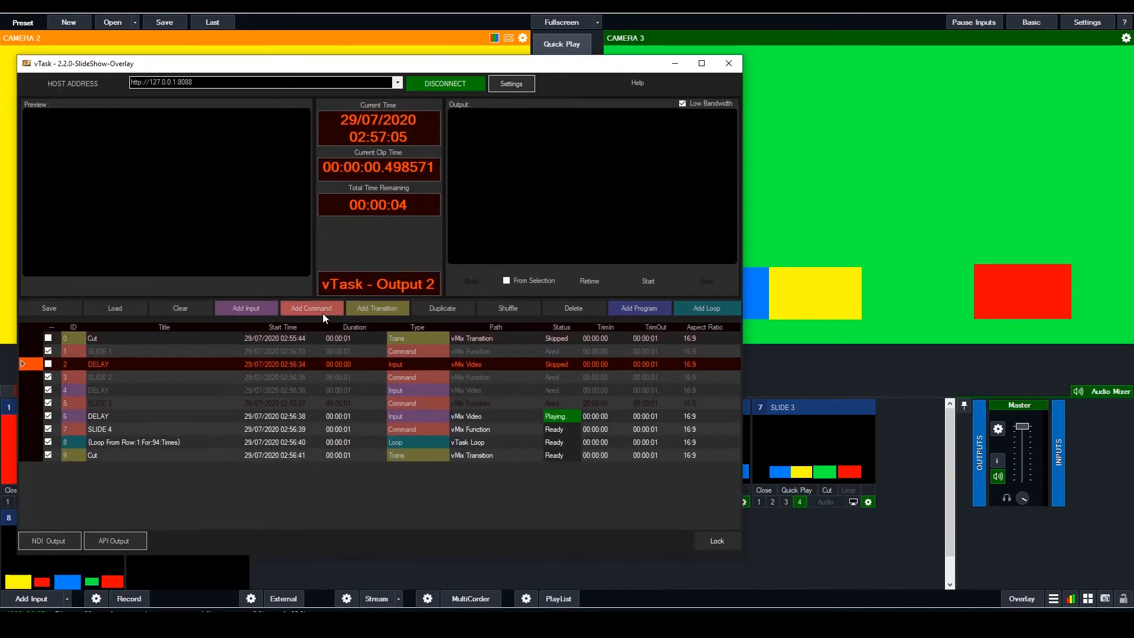
# Add a vTask LoaderFunction command to the overlay playlist and place it directly after the loop row
pyautogui.click(322, 313)
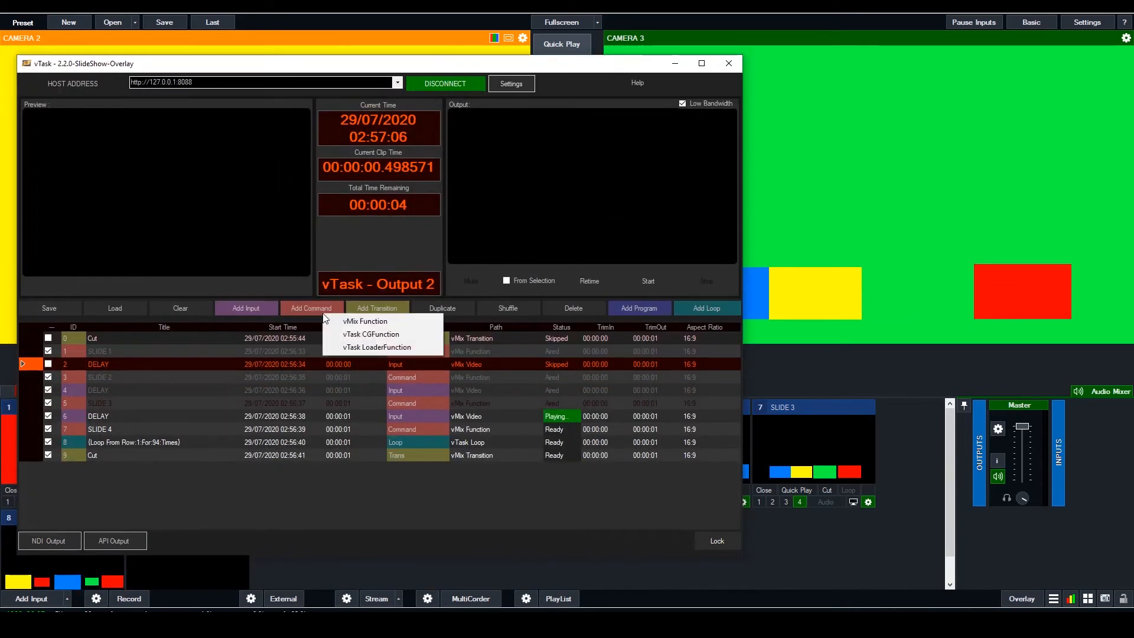
pyautogui.click(390, 348)
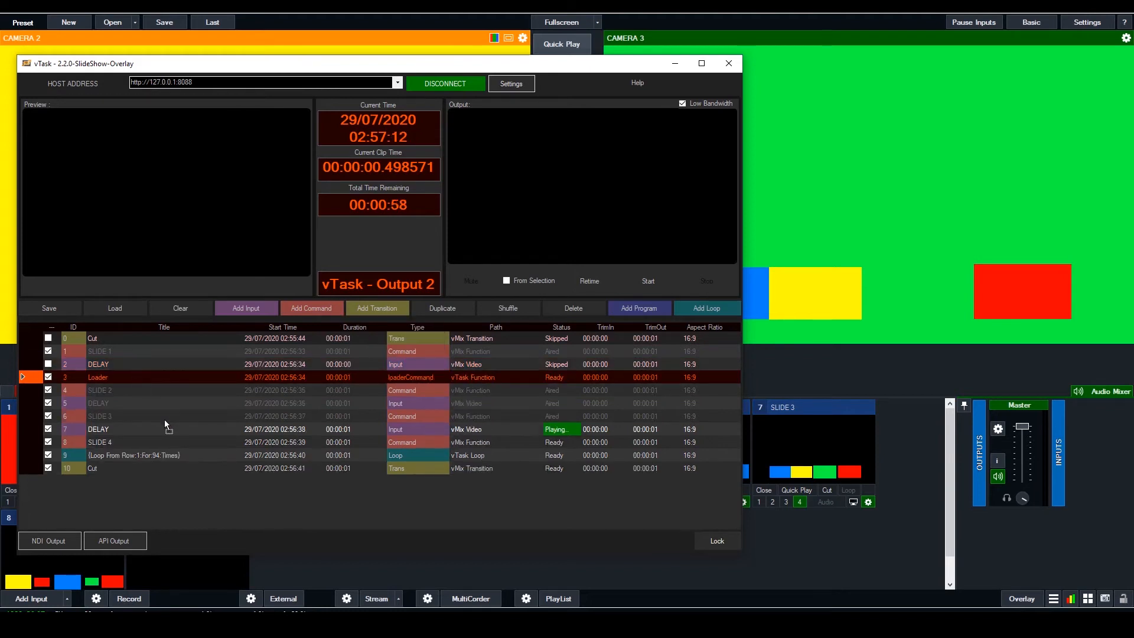
pyautogui.moveTo(181, 453); pyautogui.dragTo(182, 455)
# Set the loop row's repeat count to 0
pyautogui.click(435, 440)
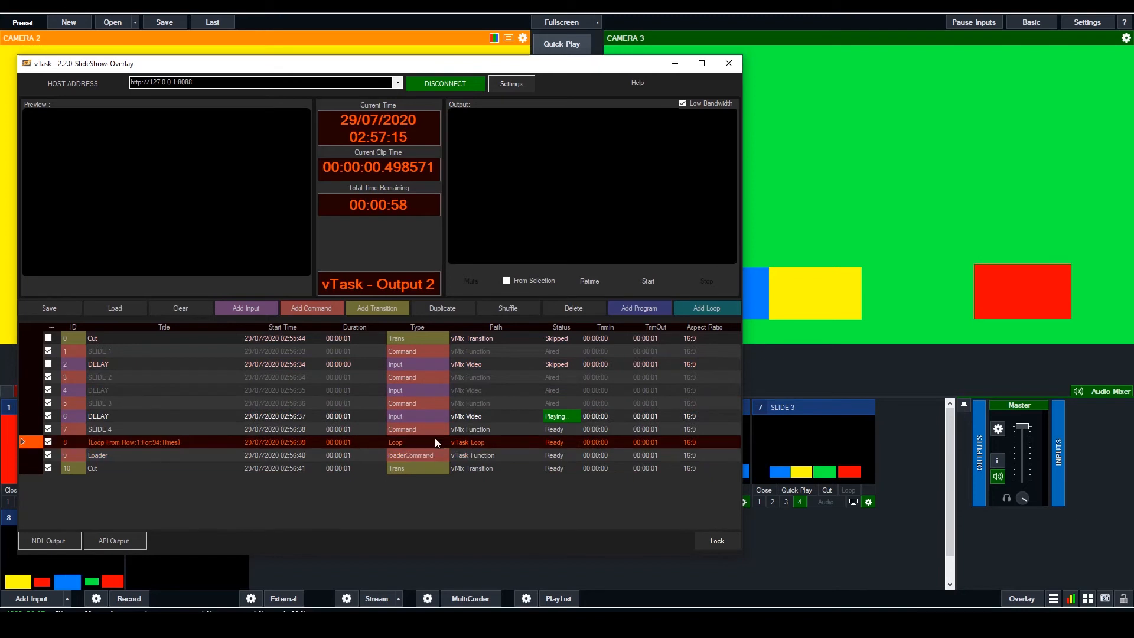
pyautogui.doubleClick(420, 443)
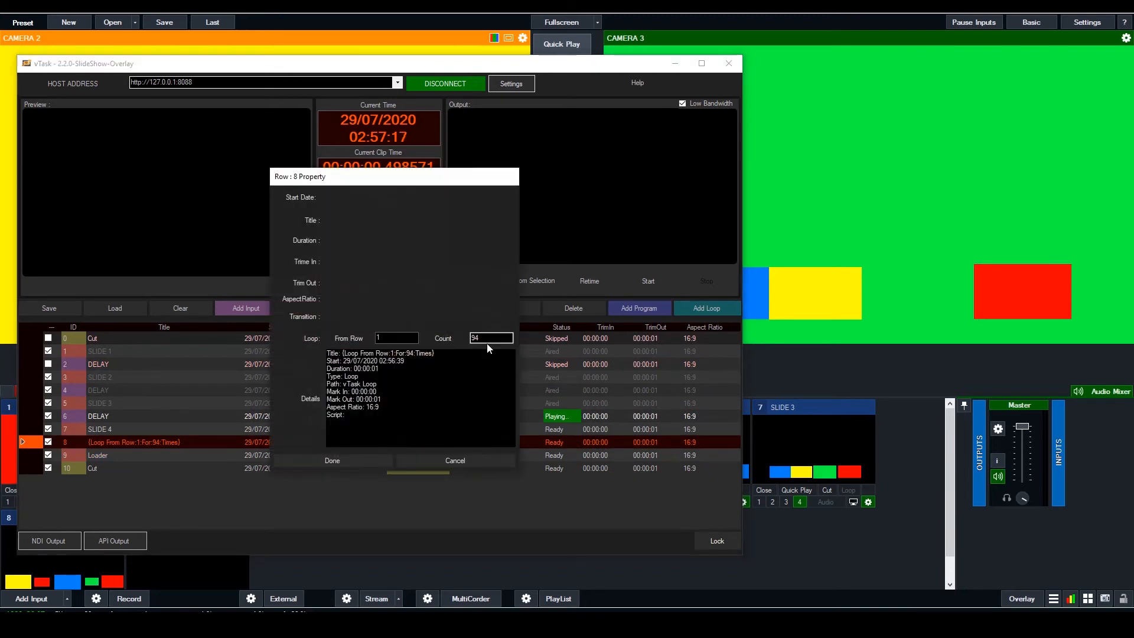
pyautogui.press('Return')
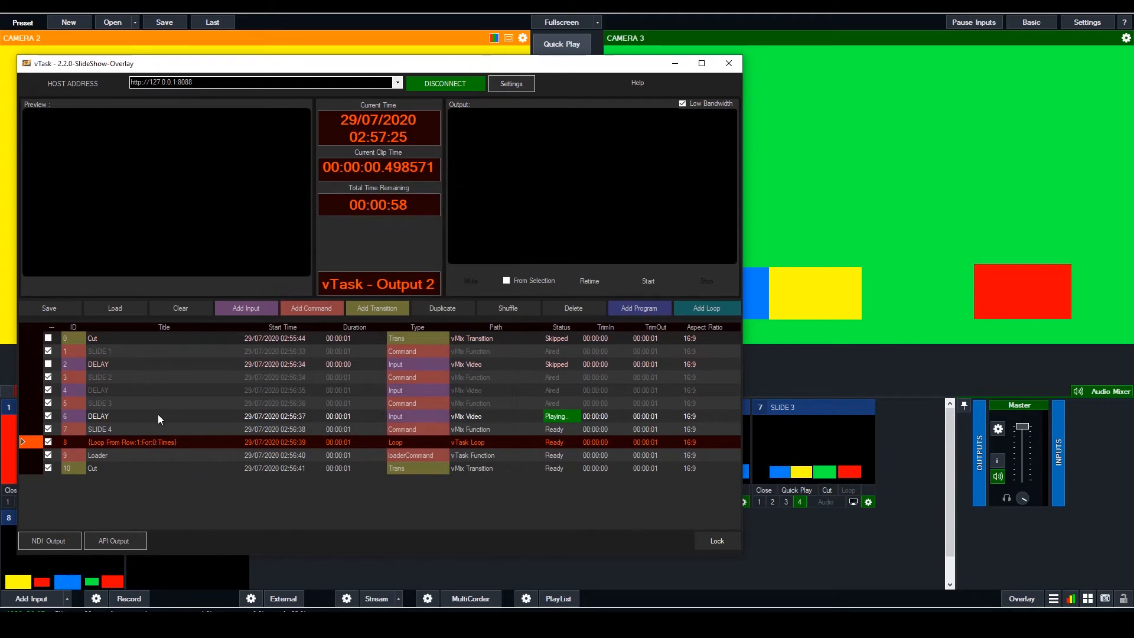
# Set the Loader row's project path to SlideShow-Input.tsk in the vTask Slideshow Template folder
pyautogui.click(235, 452)
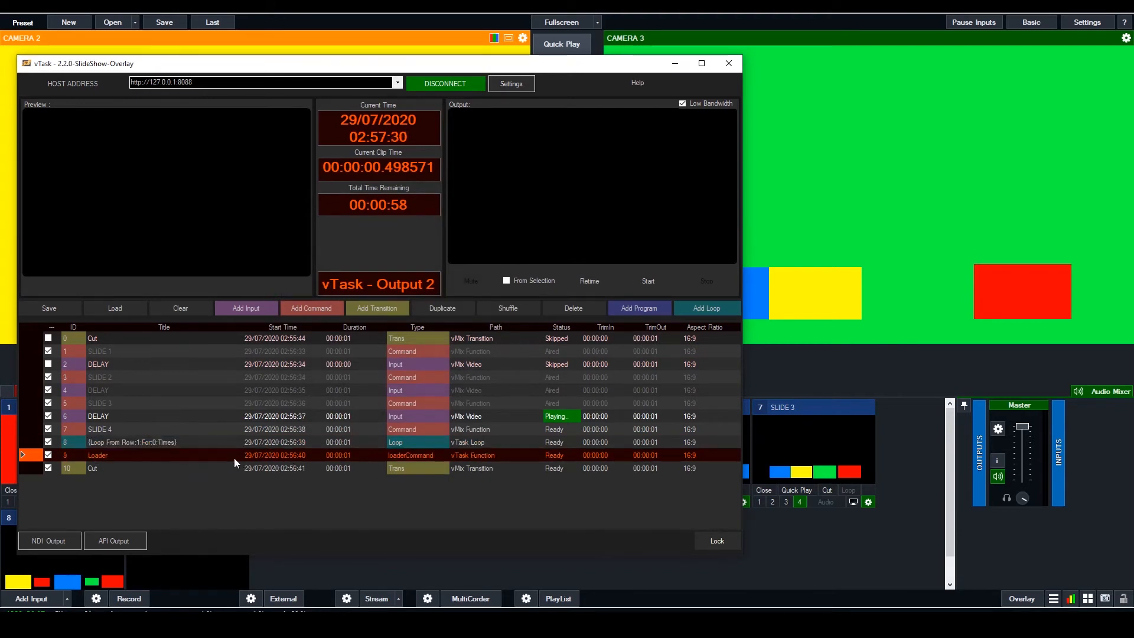
pyautogui.doubleClick(399, 456)
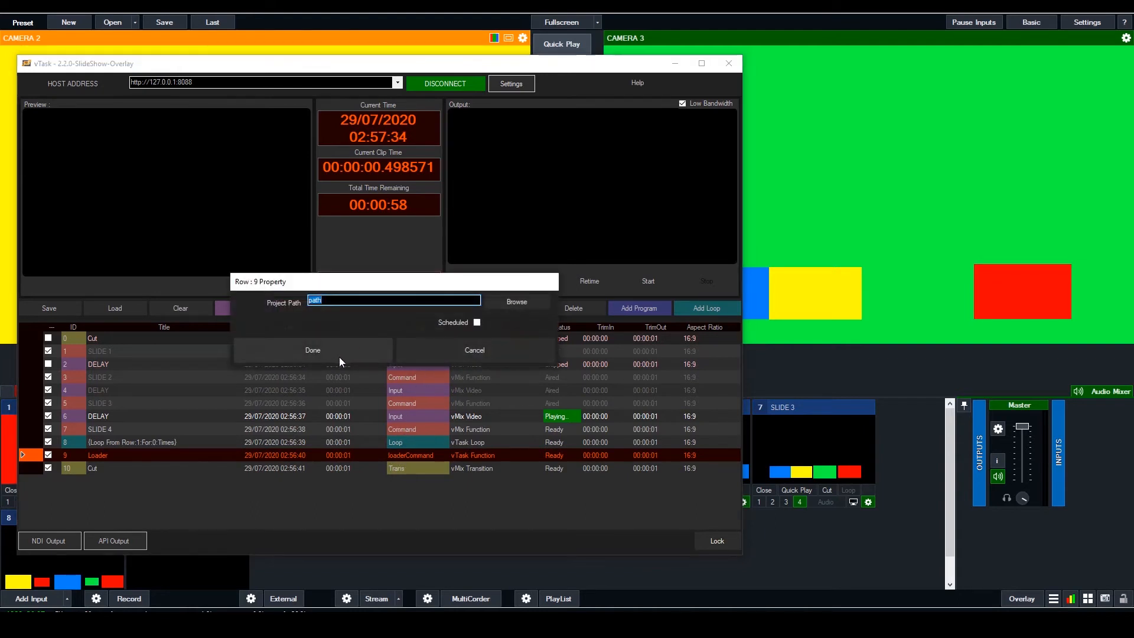
pyautogui.click(530, 306)
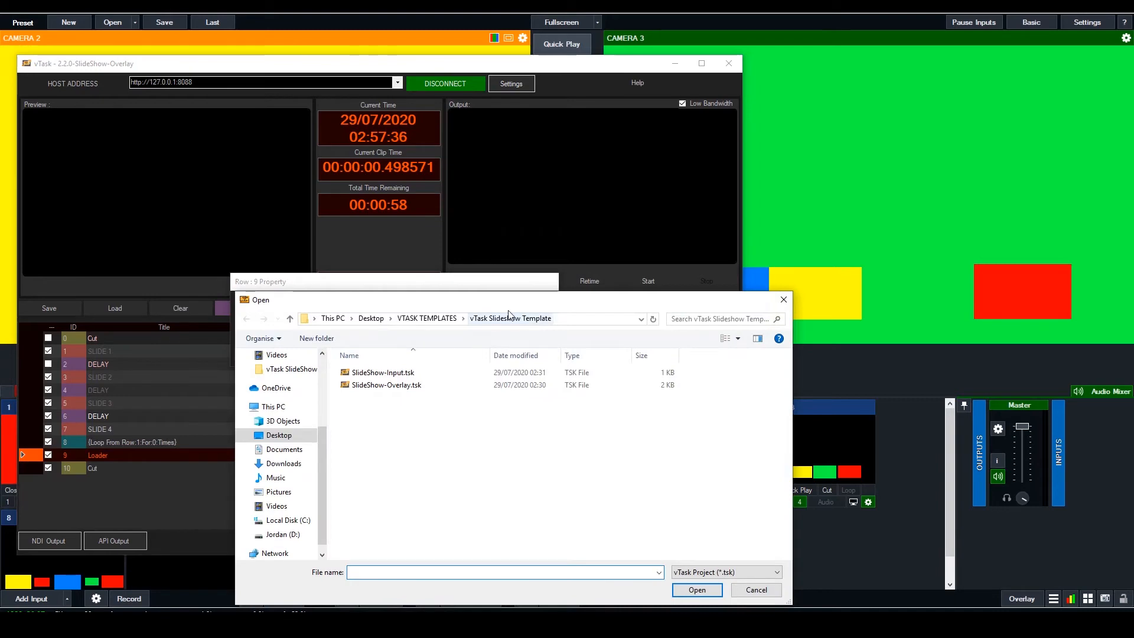
pyautogui.click(400, 378)
pyautogui.click(697, 590)
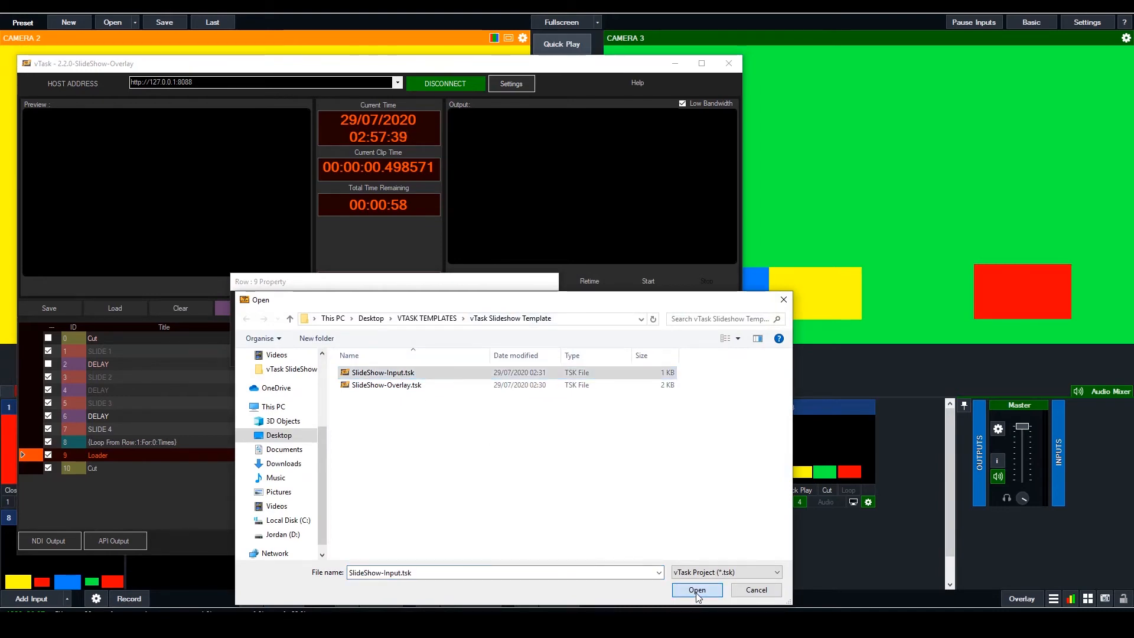
pyautogui.click(353, 349)
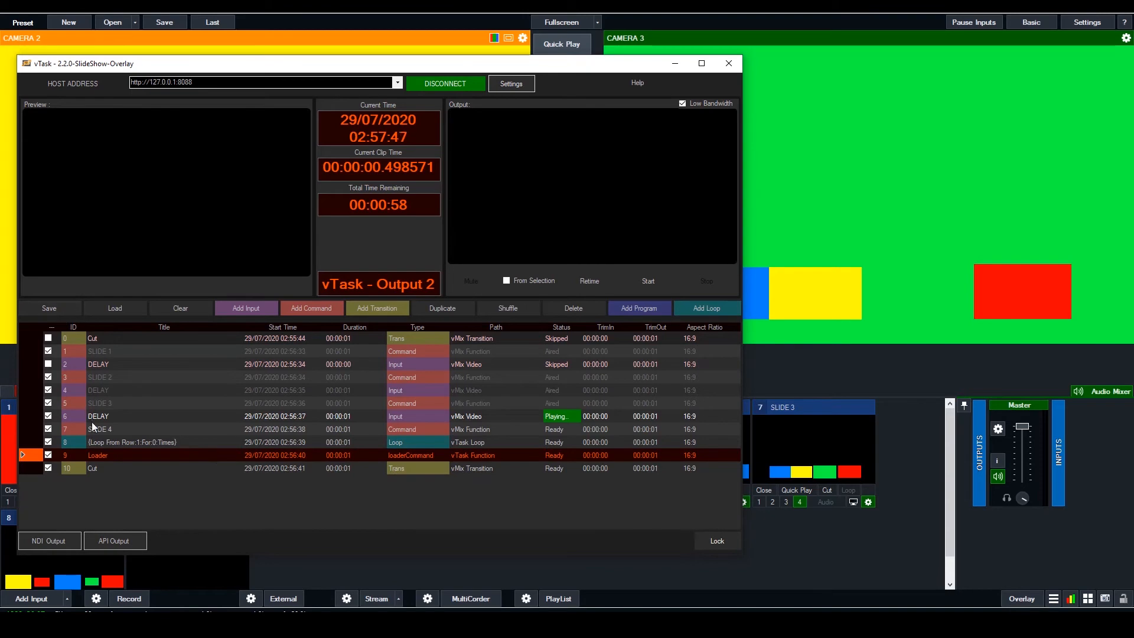
# Save the edited playlist as SlideShow-Overlay.tsk in the vTask Slideshow Template folder
pyautogui.hotkey('ctrl', 's')
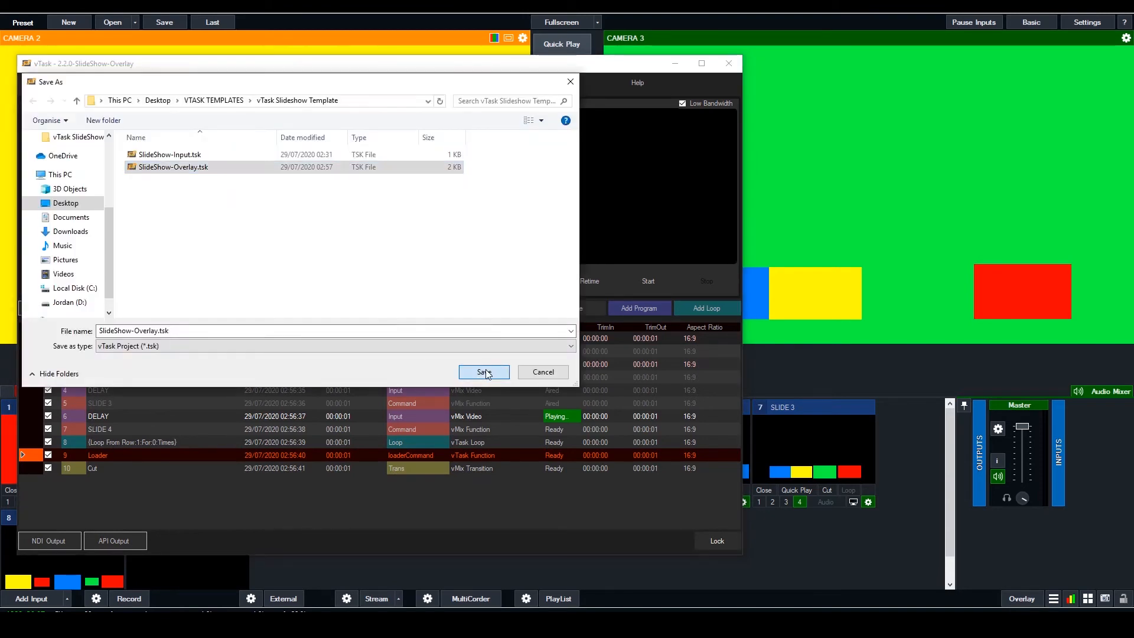
pyautogui.click(484, 372)
# Run the overlay playlist through its Loader row, move the window aside, check the vMix program output and return to vTask
pyautogui.click(594, 317)
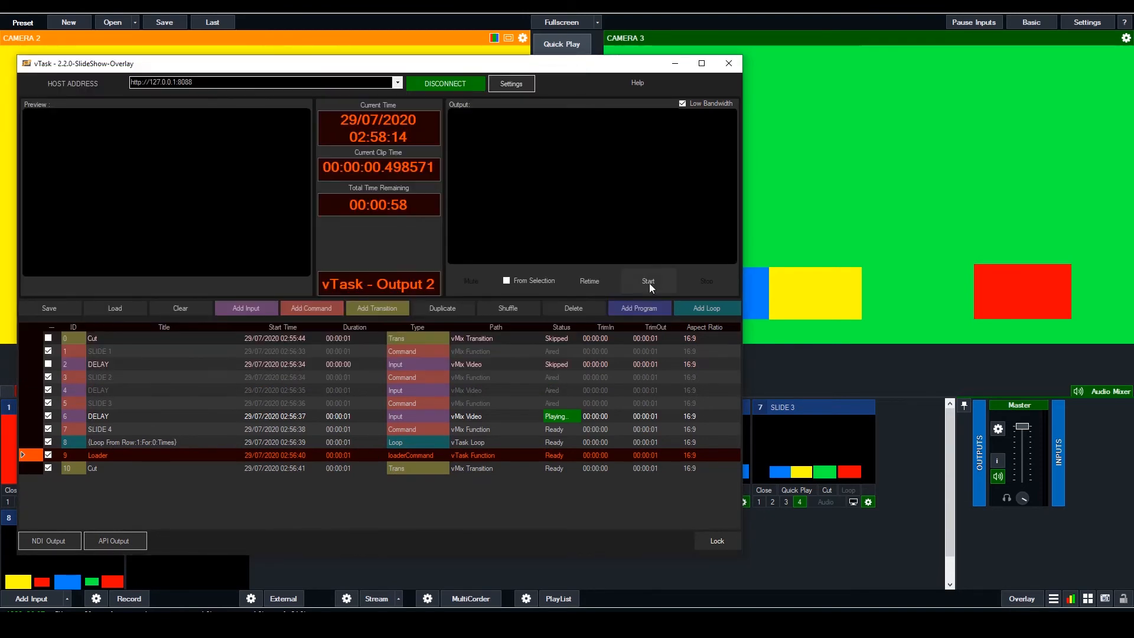
pyautogui.moveTo(604, 63); pyautogui.dragTo(545, 51)
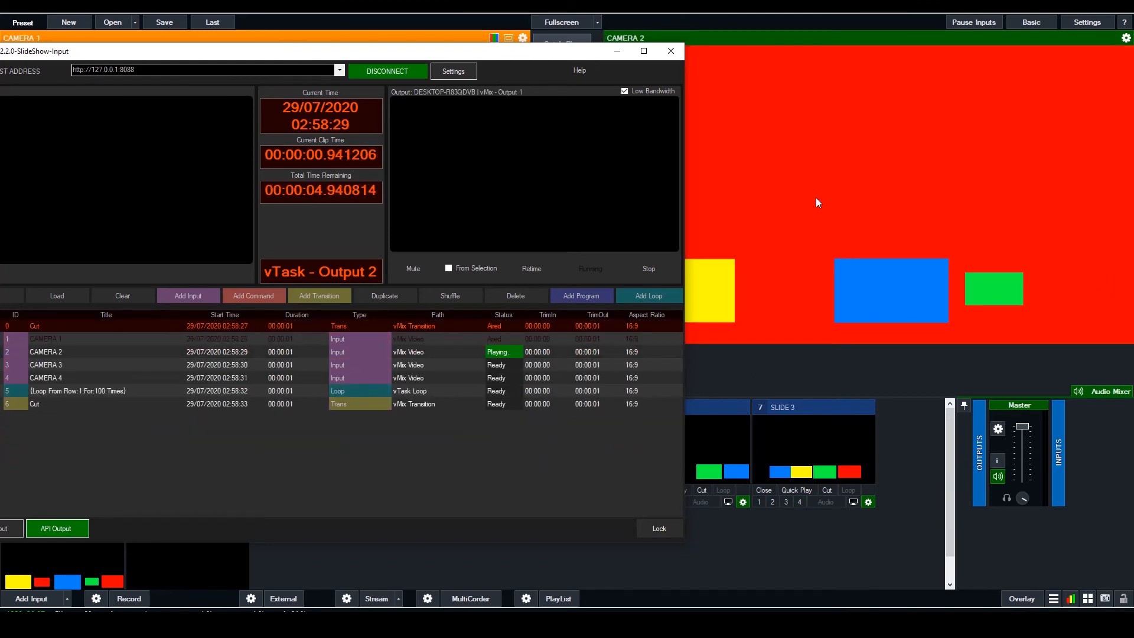
pyautogui.click(793, 528)
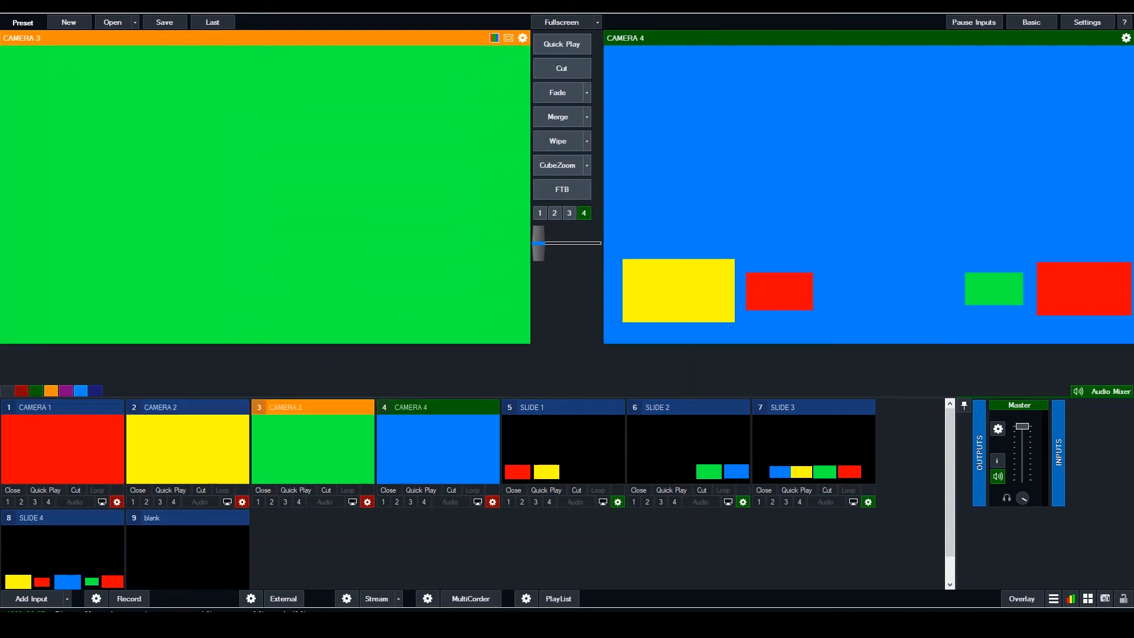
pyautogui.hotkey('alt', 'Tab')
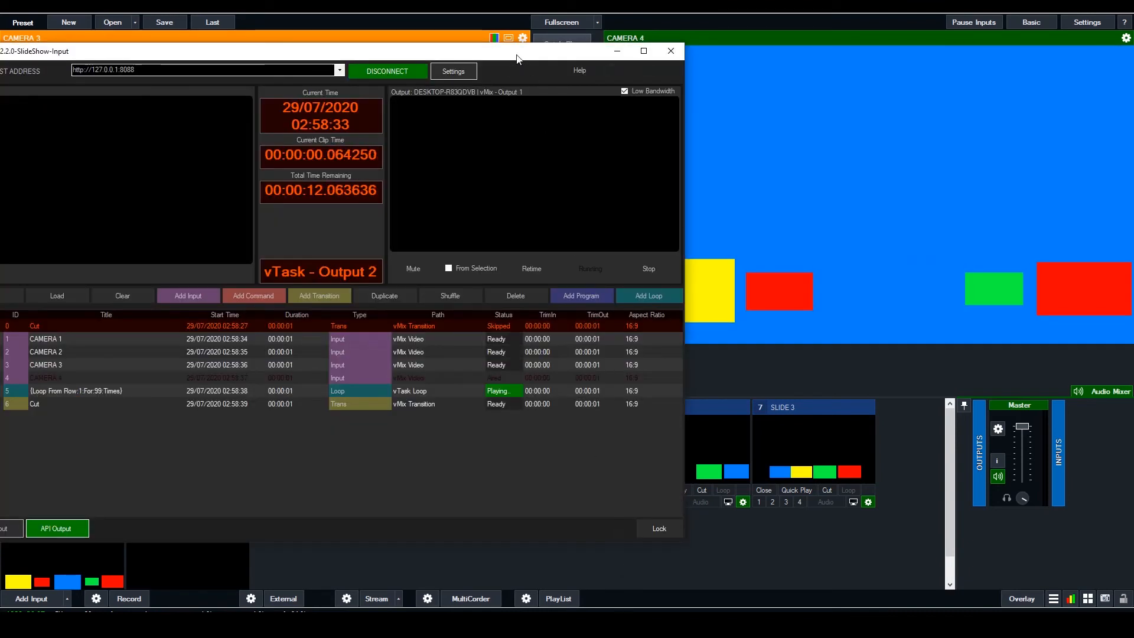
# Set the repeat count of the SlideShow-Input playlist's loop row to 0
pyautogui.moveTo(520, 55); pyautogui.dragTo(580, 59)
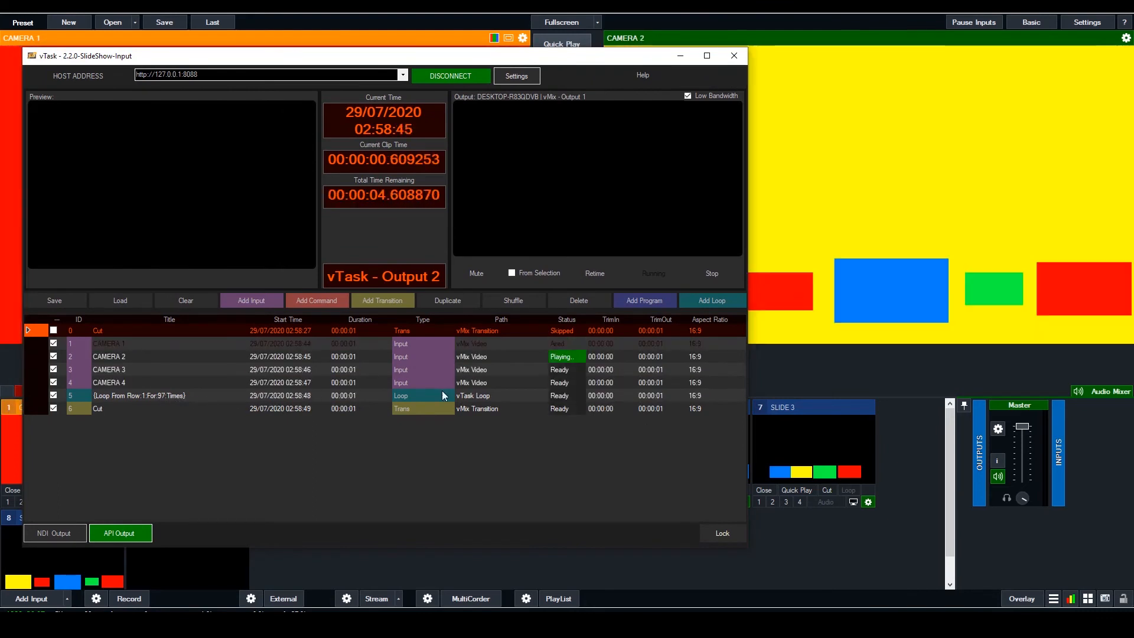
pyautogui.doubleClick(313, 395)
pyautogui.moveTo(502, 332); pyautogui.dragTo(462, 329)
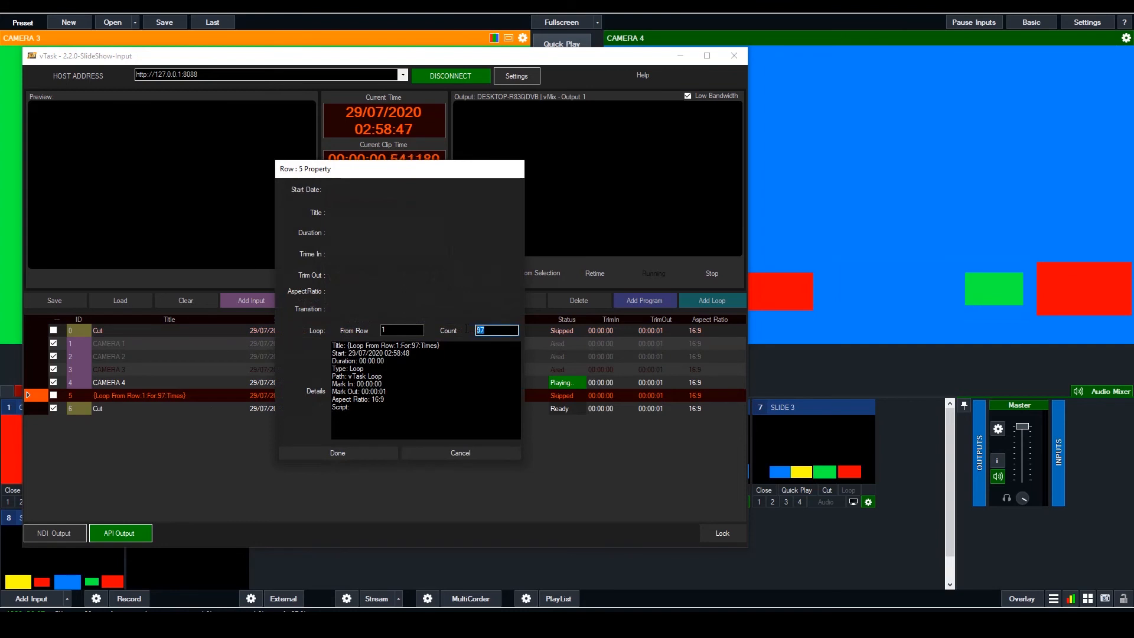
pyautogui.write('0')
pyautogui.click(338, 453)
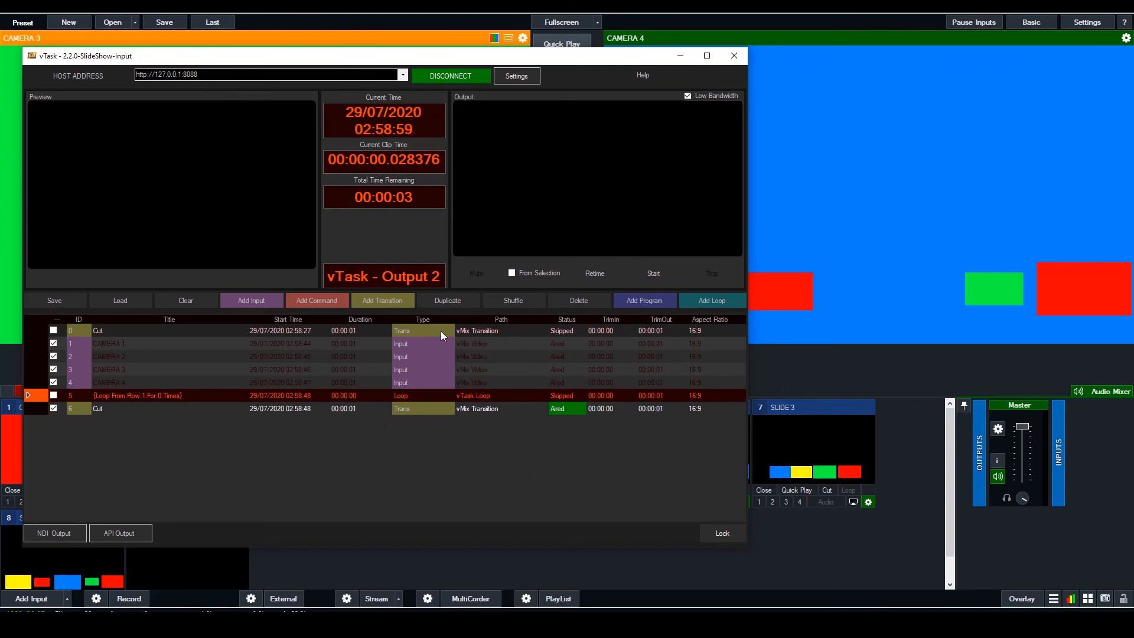
# Add a Loader command after the loop row and set its project path to SlideShow-Overlay.tsk in the vTask Slideshow Template folder
pyautogui.click(328, 301)
pyautogui.click(378, 335)
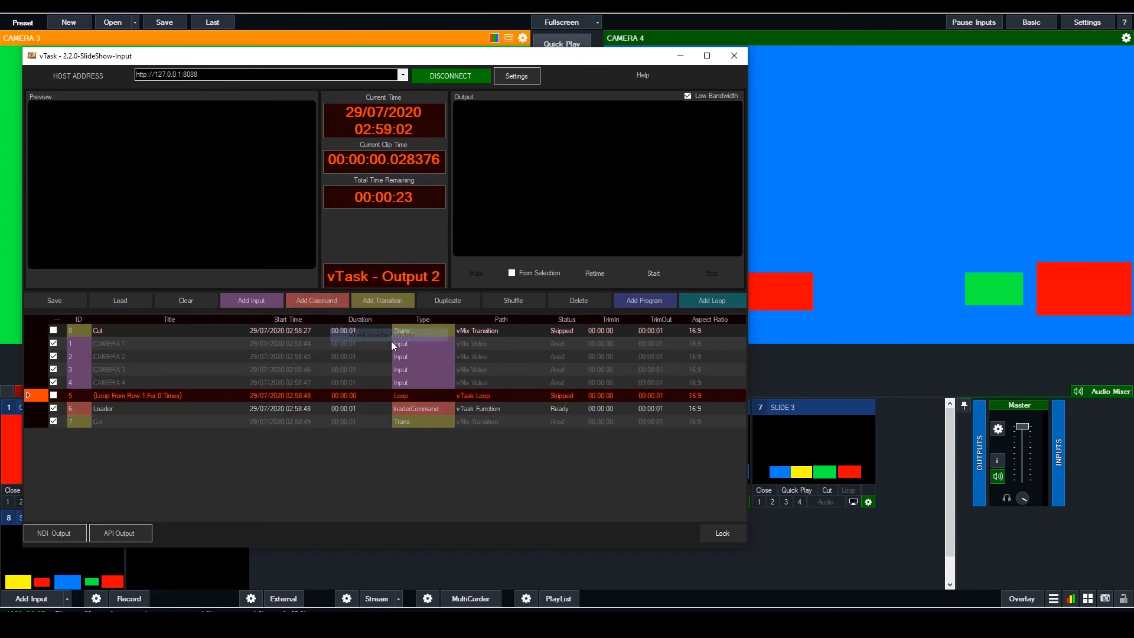
pyautogui.click(170, 408)
pyautogui.doubleClick(422, 406)
pyautogui.click(522, 294)
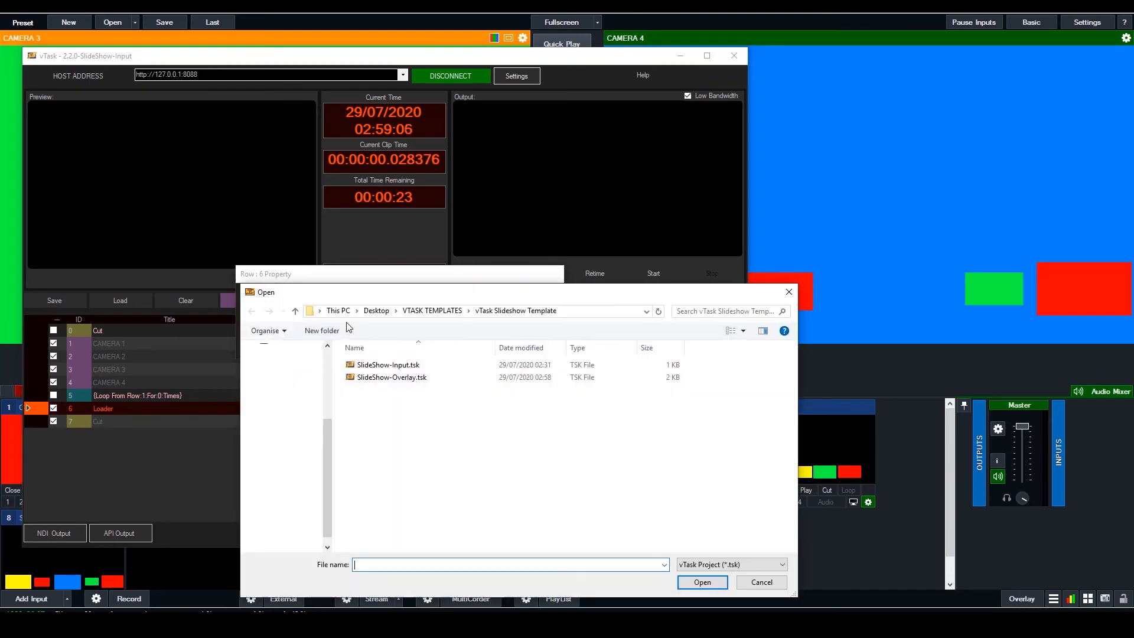
pyautogui.click(392, 377)
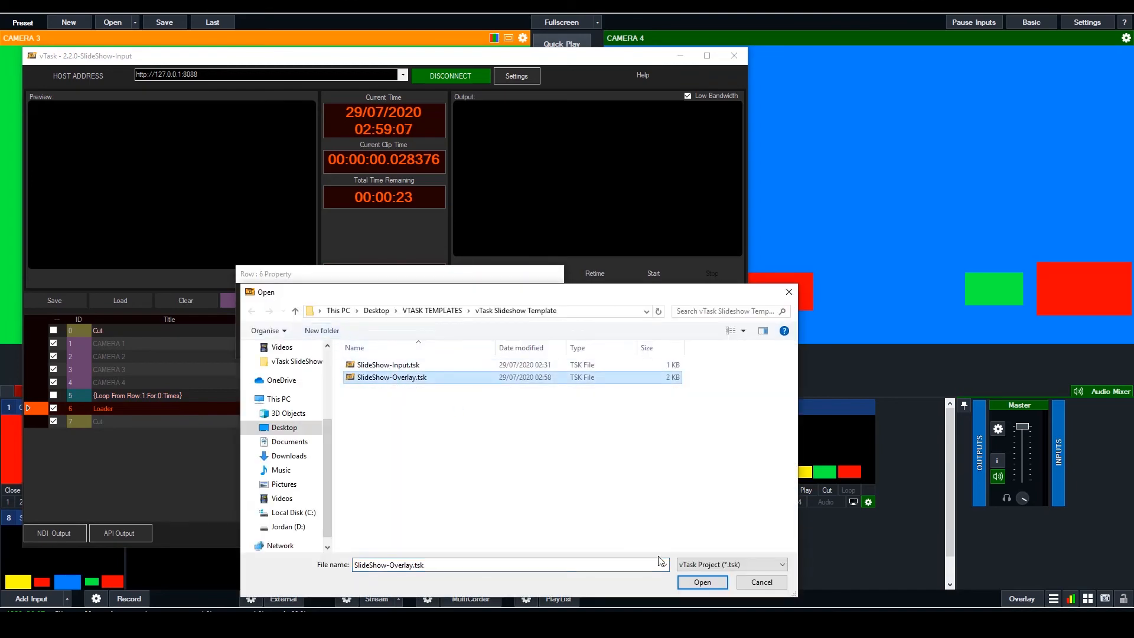
pyautogui.click(703, 582)
pyautogui.click(344, 341)
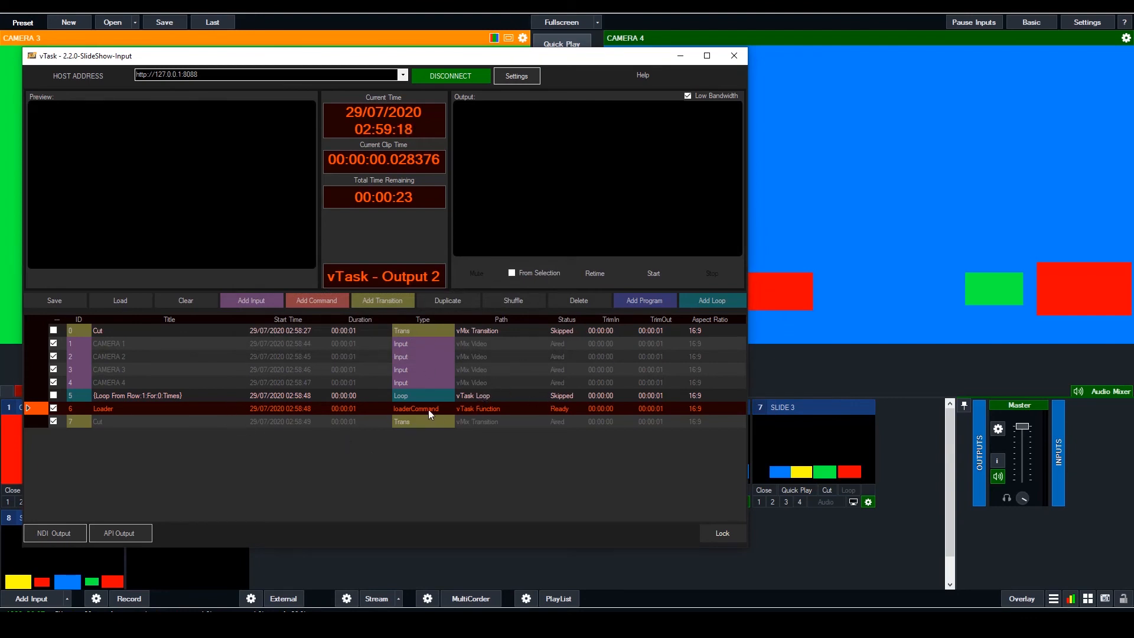
# Save the edited playlist over SlideShow-Input.tsk in the vTask Slideshow Template folder
pyautogui.click(62, 301)
pyautogui.click(102, 325)
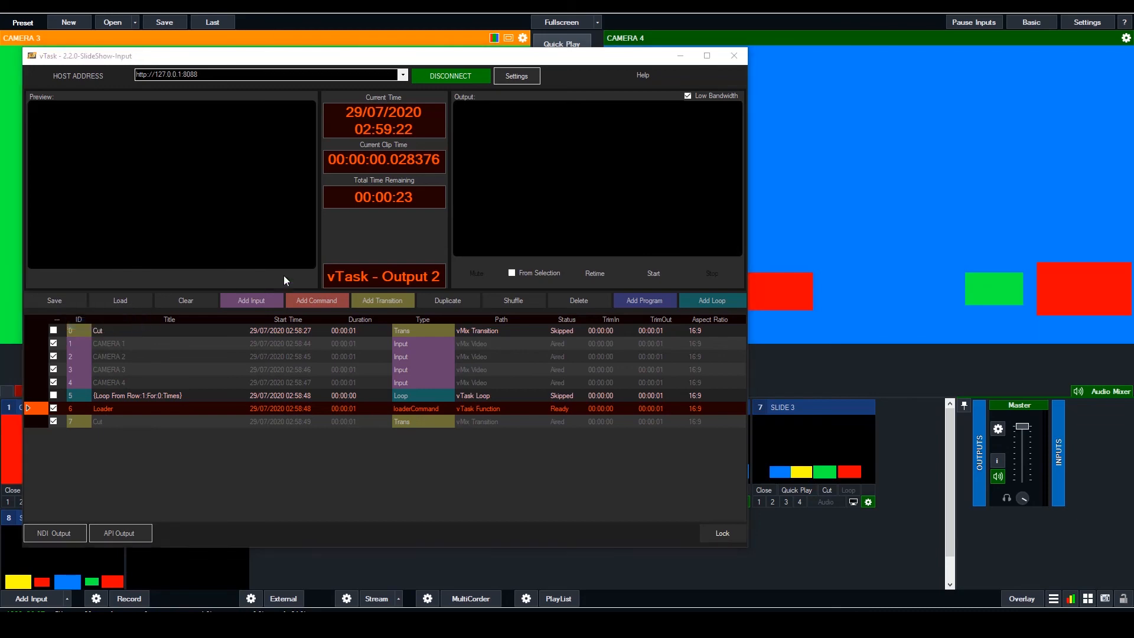
pyautogui.click(489, 364)
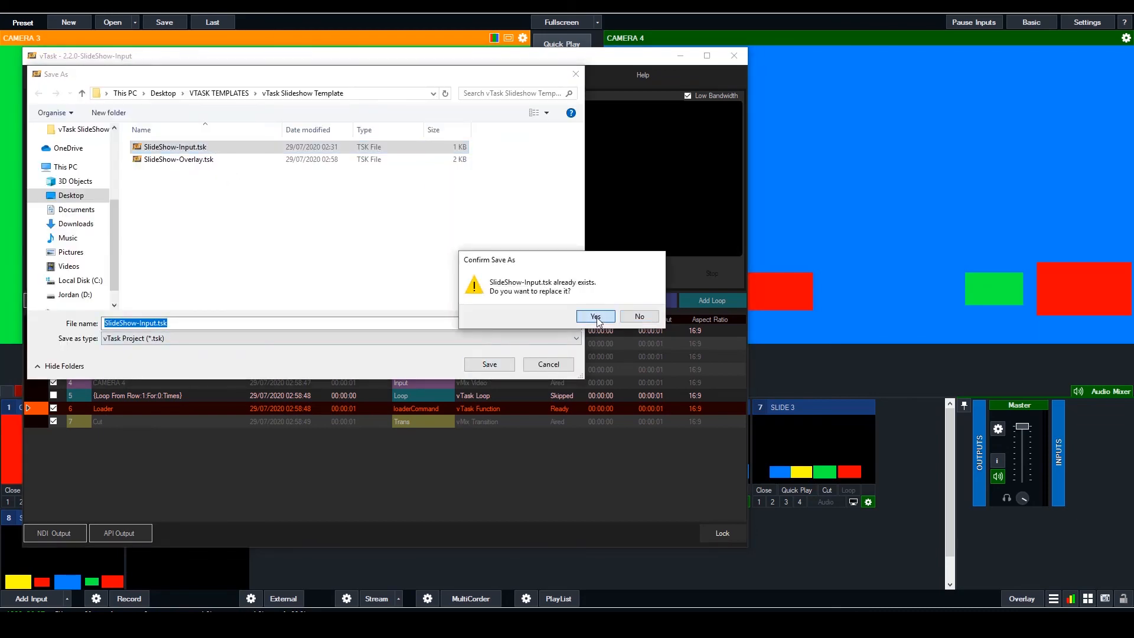
pyautogui.click(596, 317)
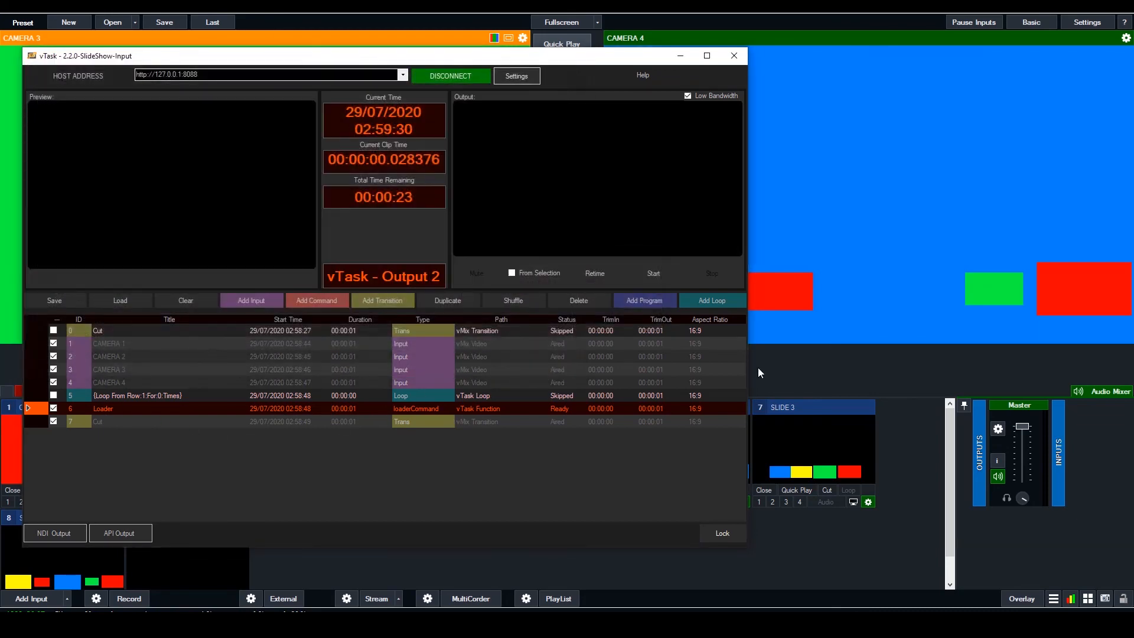
# Start the SlideShow-Input playlist and retime its rows to play from the current time
pyautogui.click(657, 273)
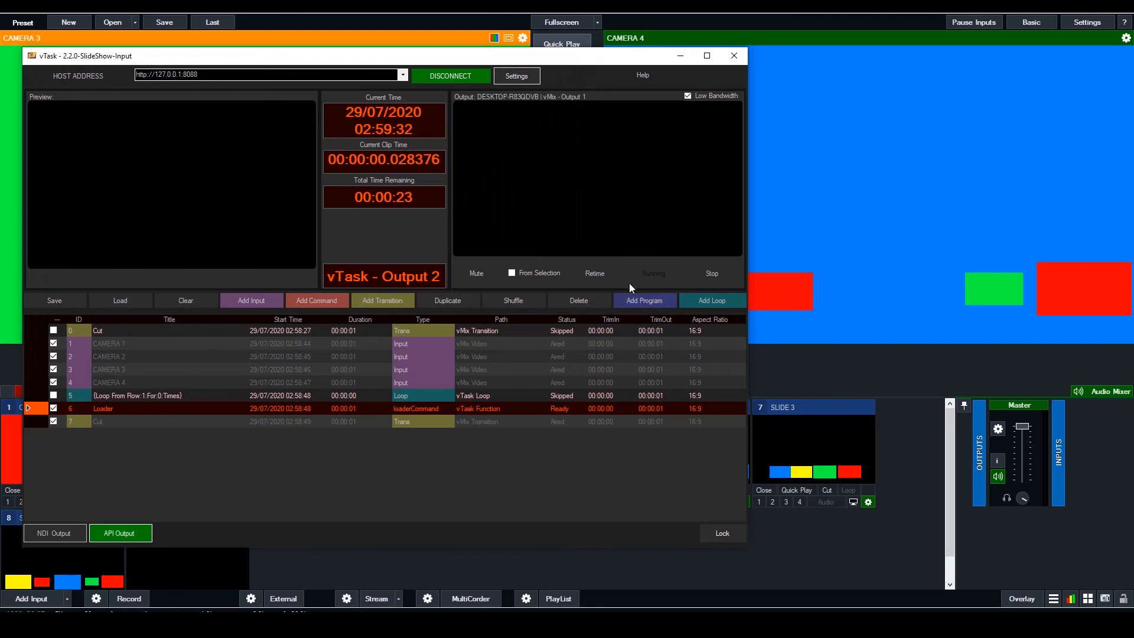
pyautogui.click(614, 273)
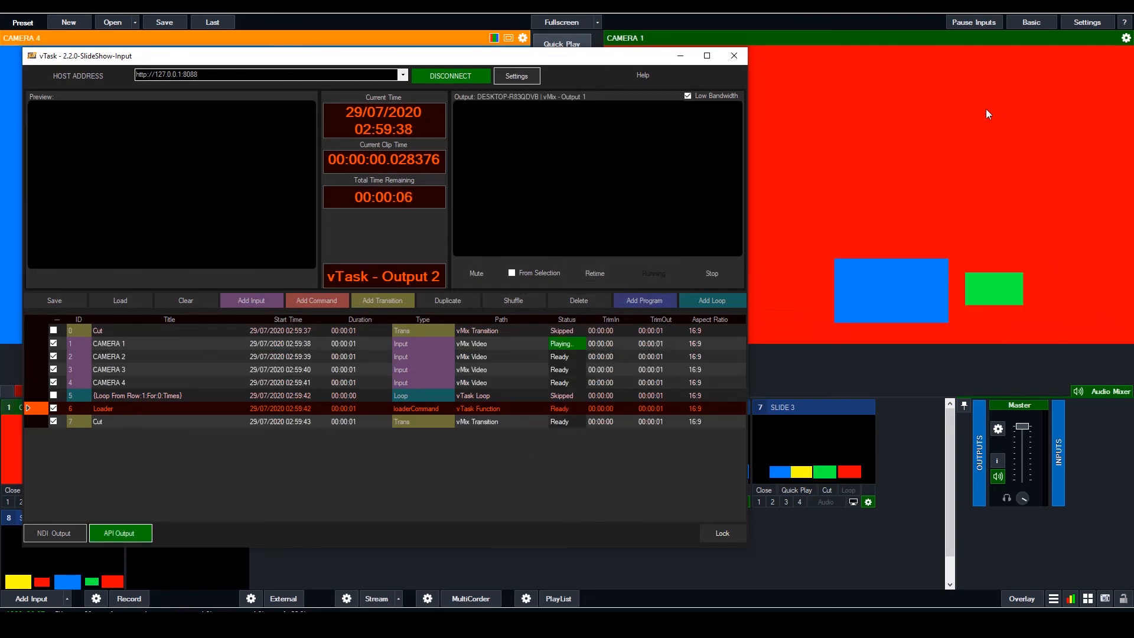